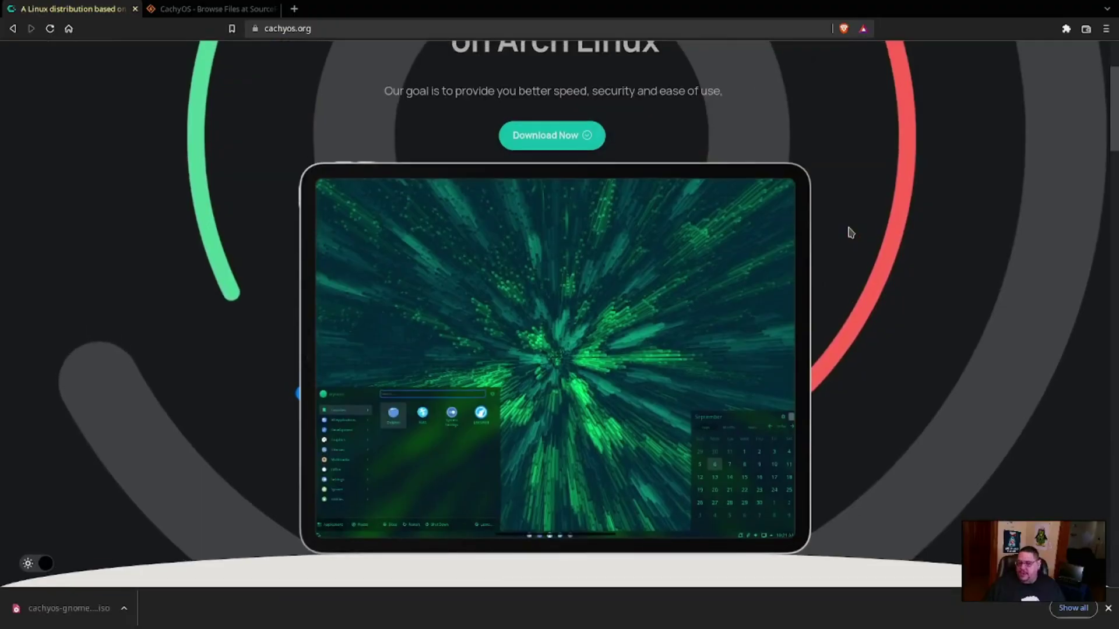
Scroll up and down through the cachyos.org home page
scroll(849, 231, "up", 5)
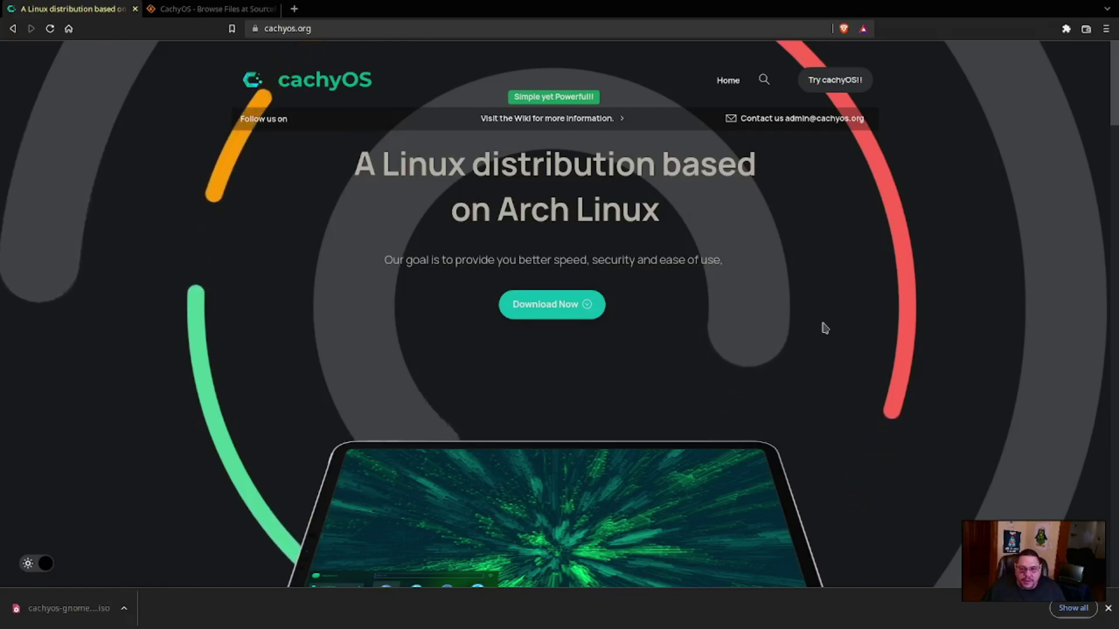
scroll(822, 317, "down", 20)
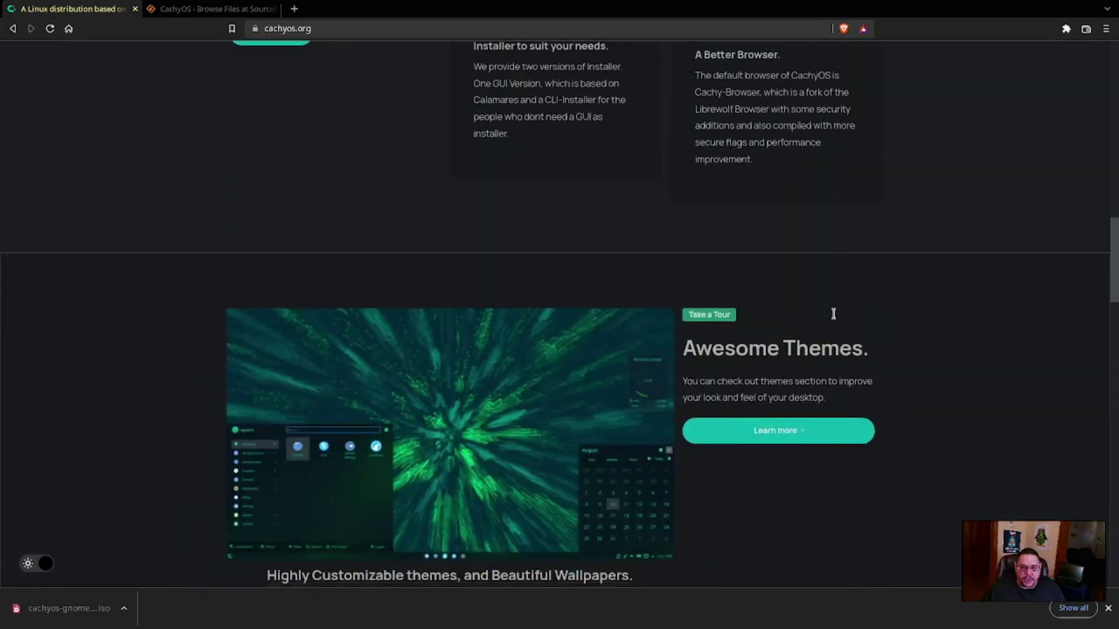
scroll(816, 305, "down", 20)
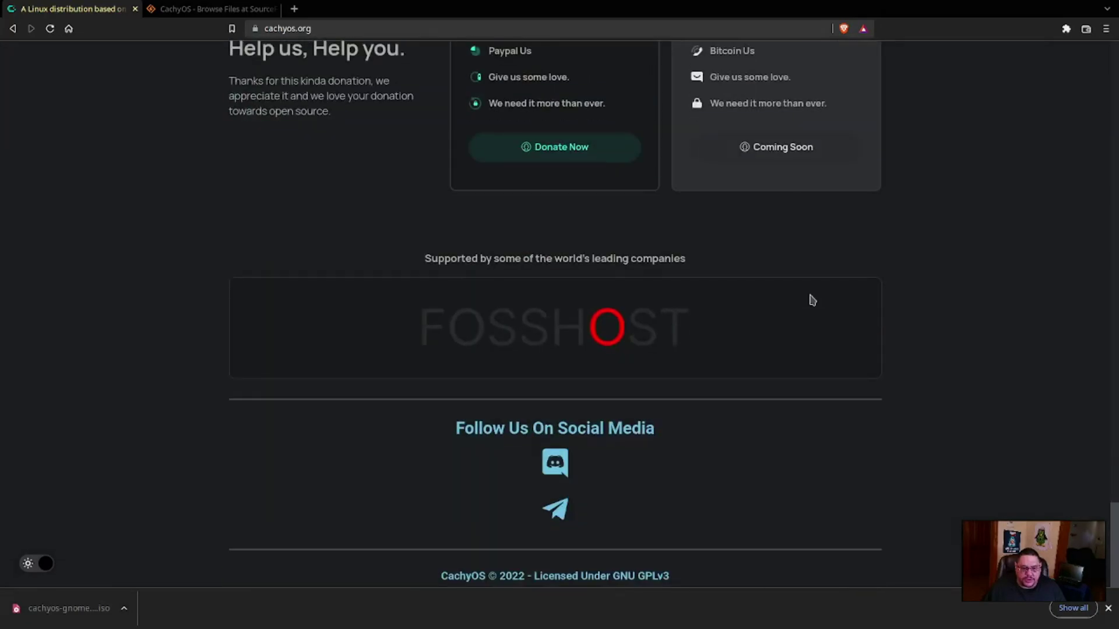
scroll(810, 300, "up", 8)
scroll(812, 300, "up", 15)
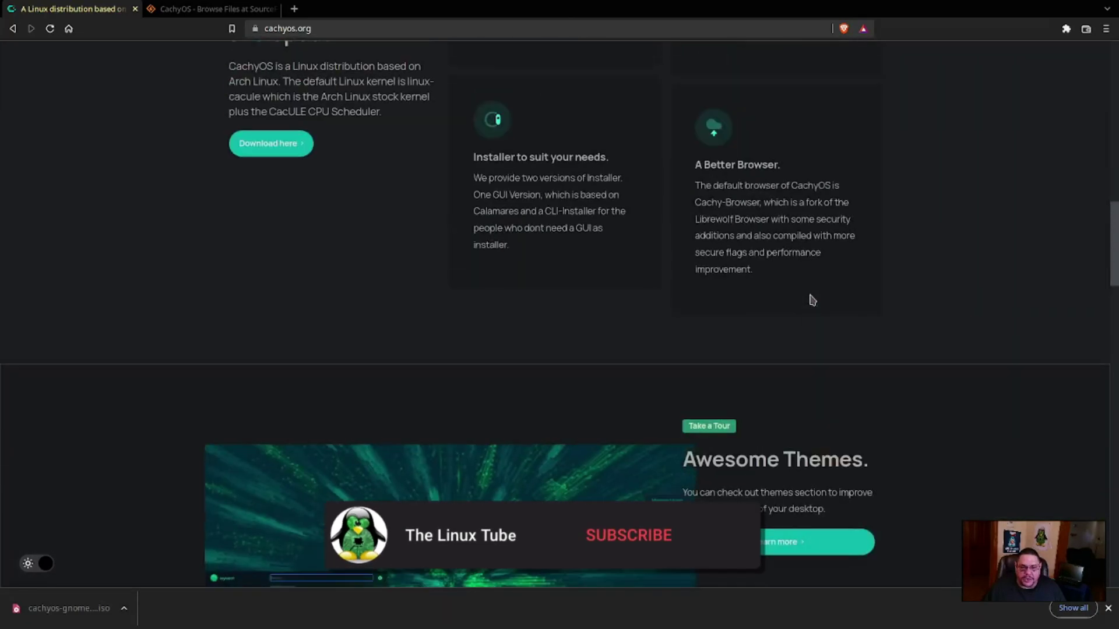
scroll(813, 300, "up", 8)
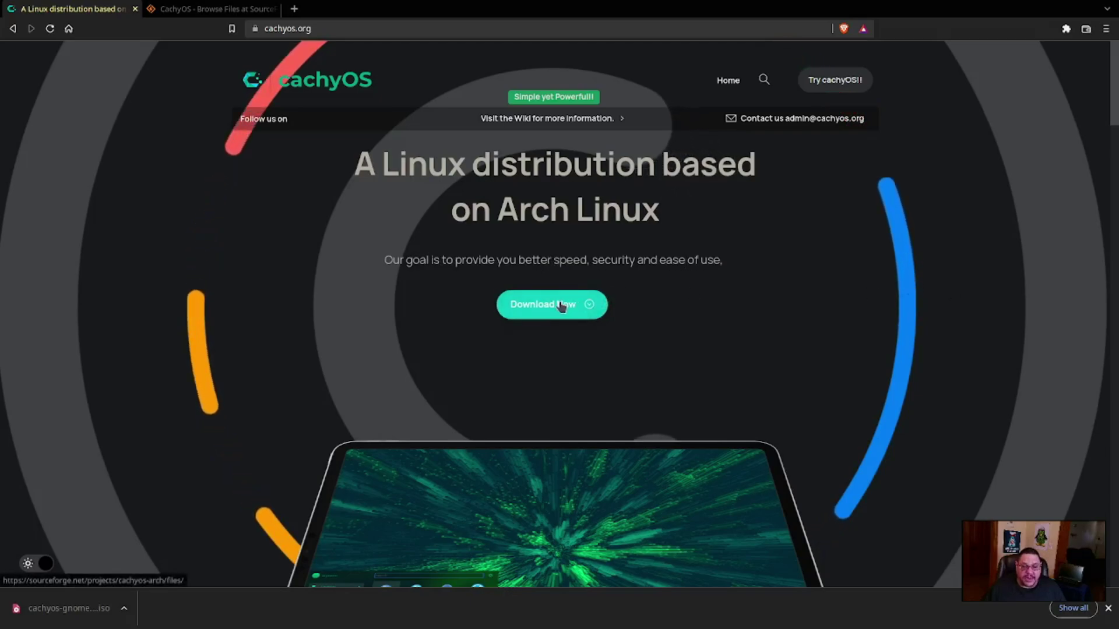
Glance at the SourceForge files tab, then return to cachyos.org's Features, Security and Speed section
left_click(178, 10)
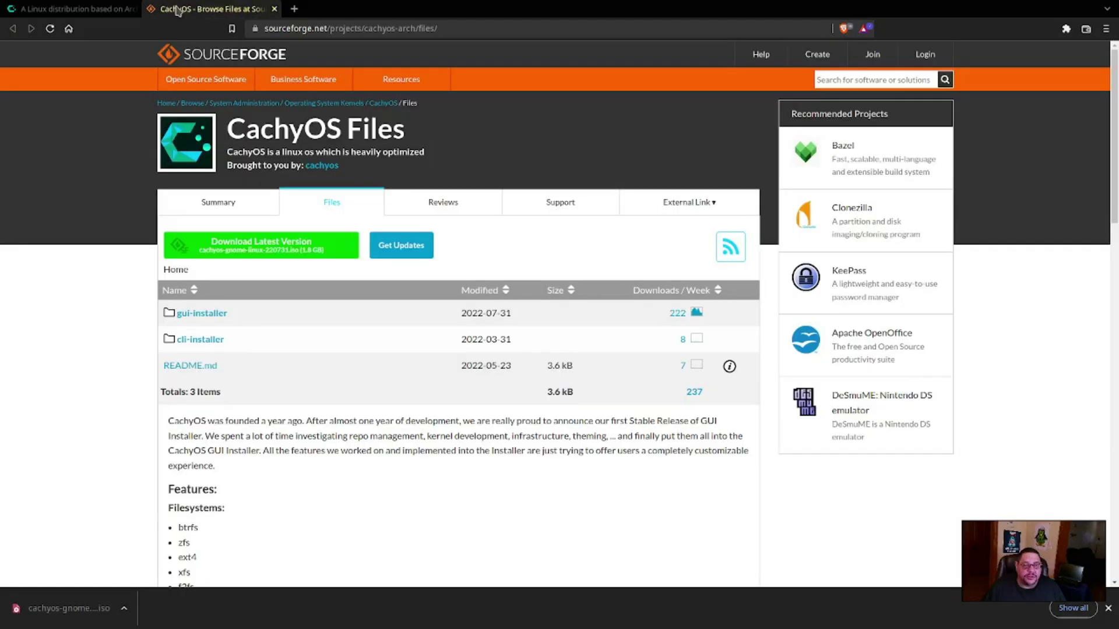
left_click(61, 9)
scroll(833, 263, "down", 15)
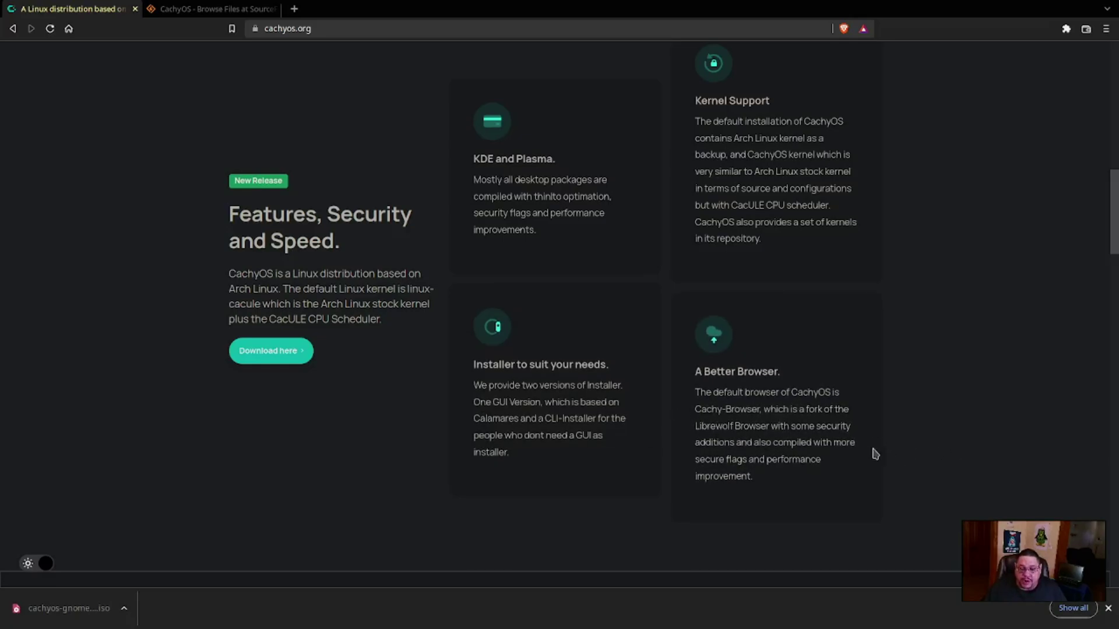
Scroll down past the Themes, Linux Kernels, Security and Donate sections, then back up a little
scroll(875, 454, "down", 8)
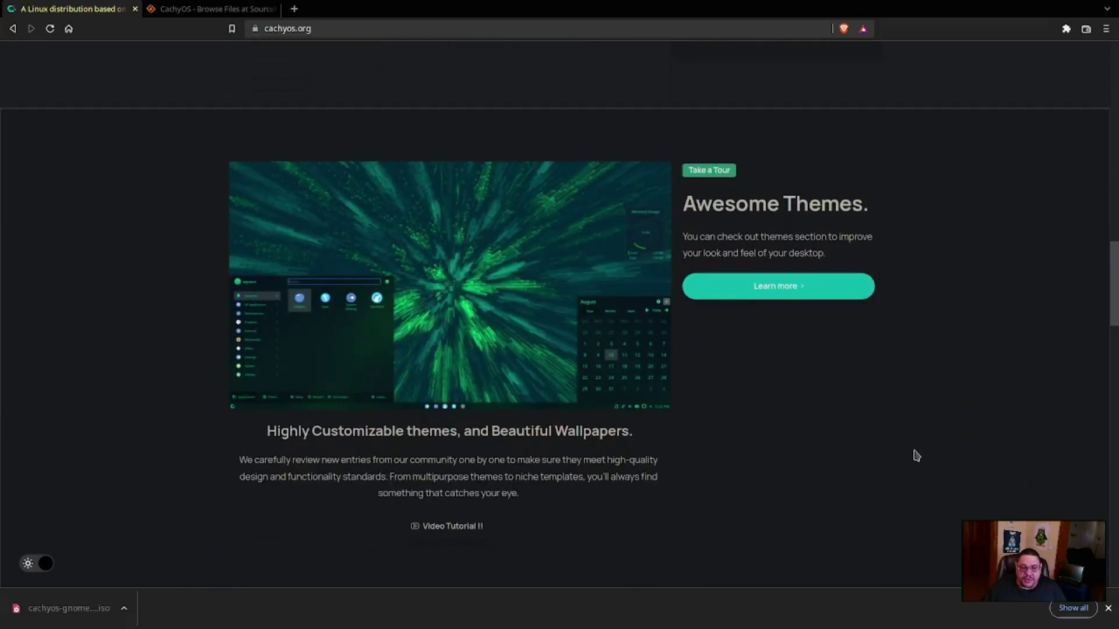
scroll(779, 345, "down", 8)
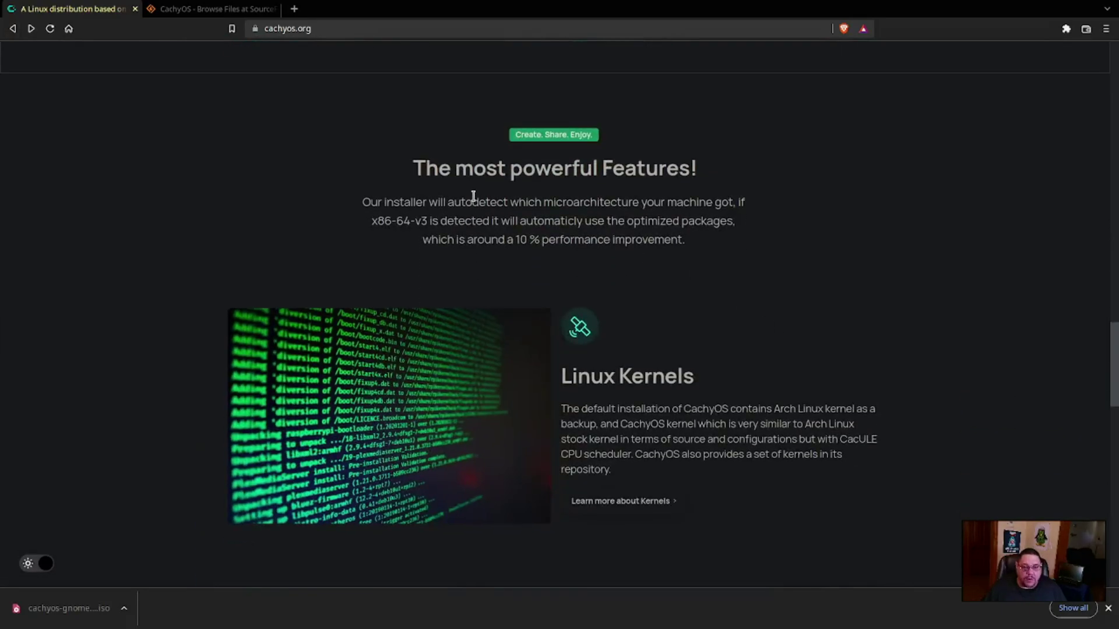
scroll(831, 376, "down", 2)
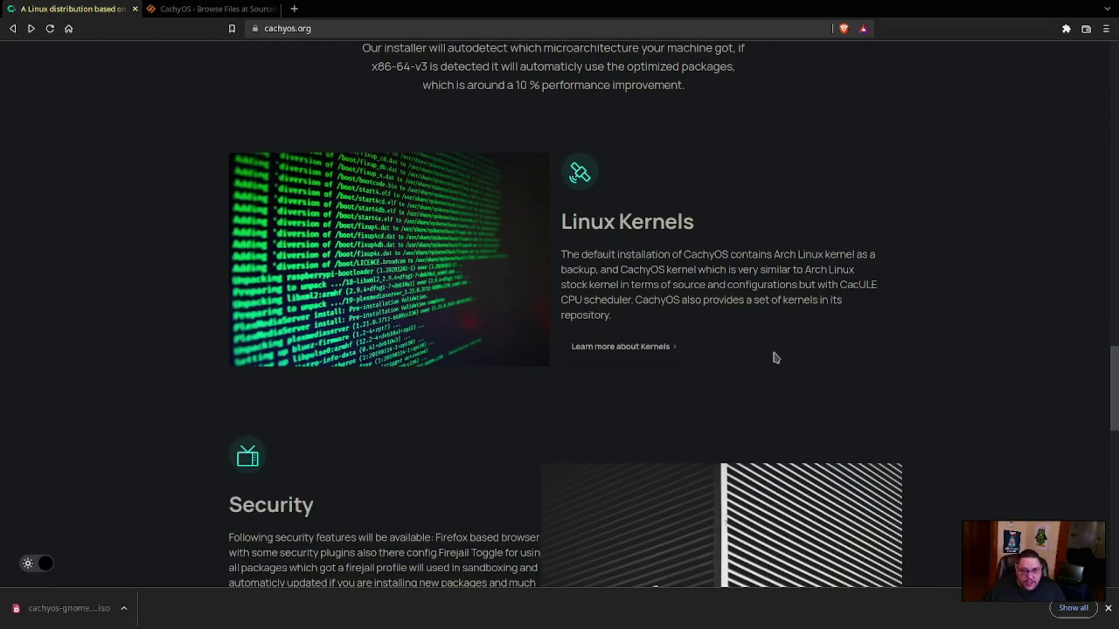
scroll(781, 343, "down", 1)
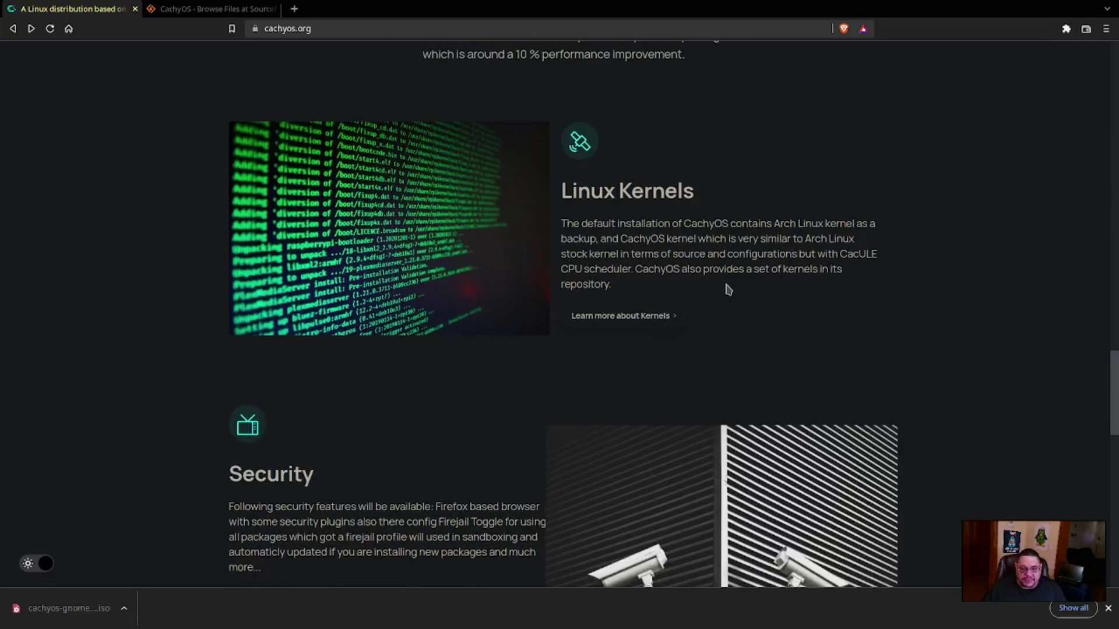
scroll(1014, 370, "down", 4)
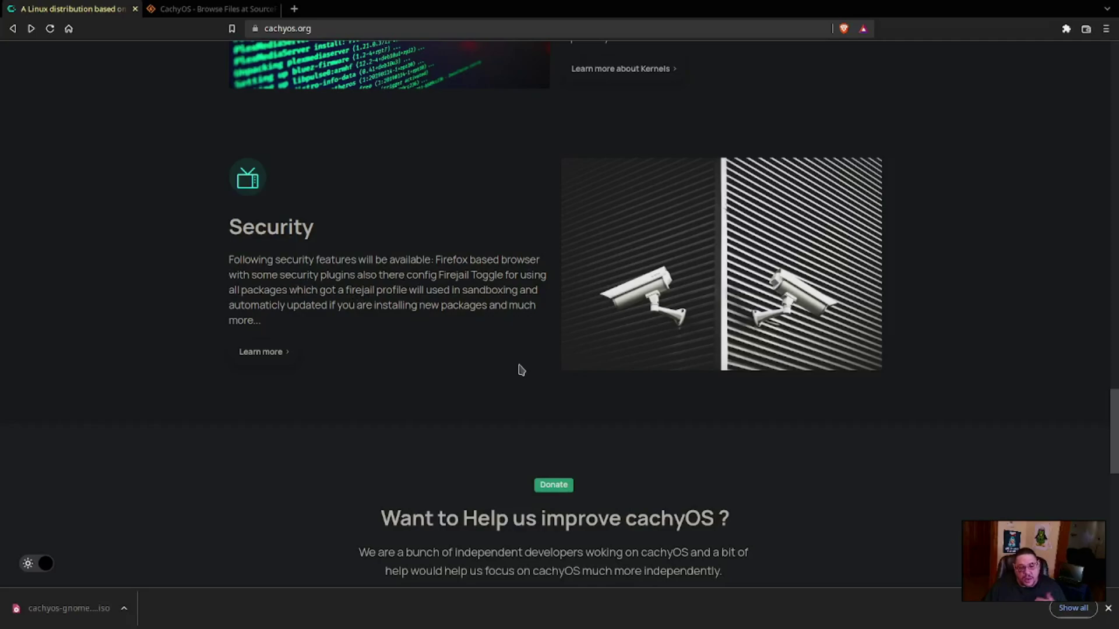
scroll(516, 371, "down", 3)
scroll(824, 379, "down", 1)
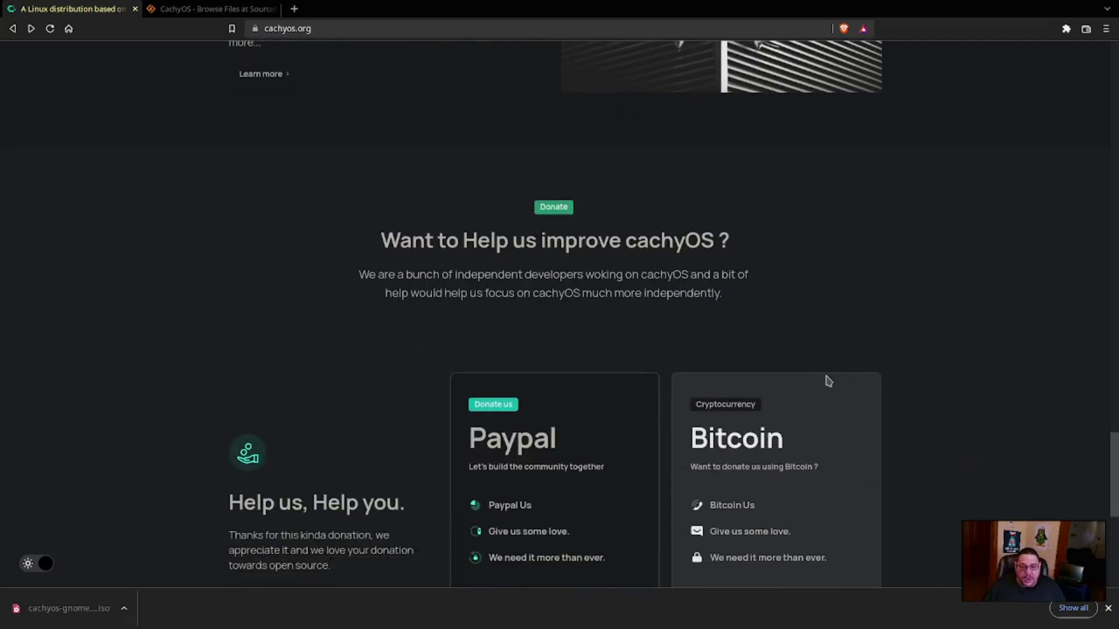
scroll(828, 380, "down", 2)
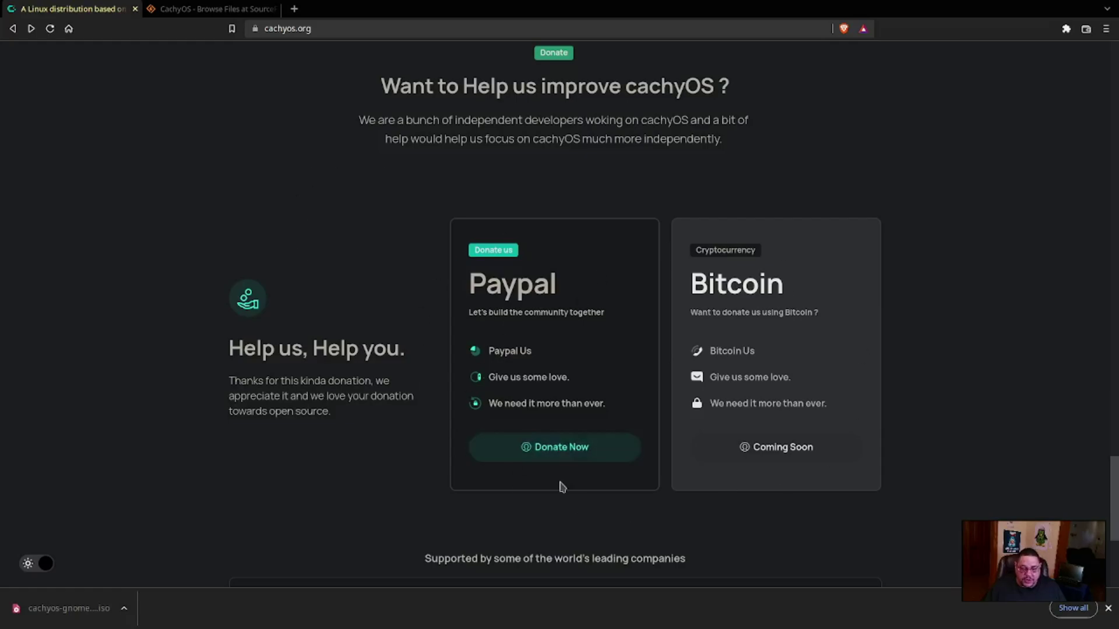
scroll(402, 425, "up", 12)
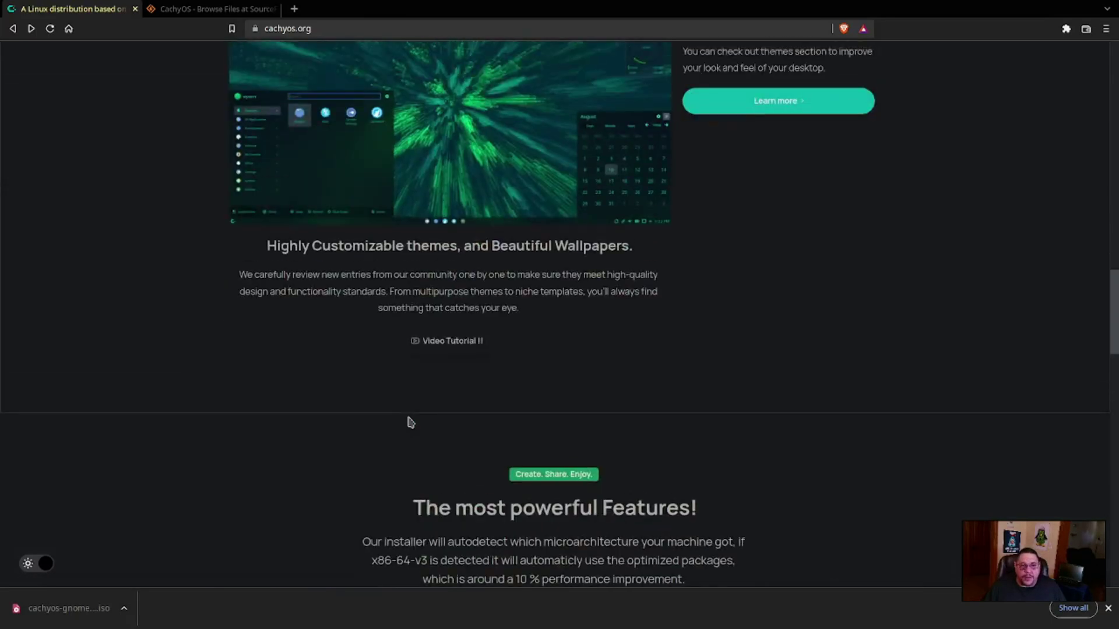
scroll(411, 423, "up", 10)
left_click(210, 9)
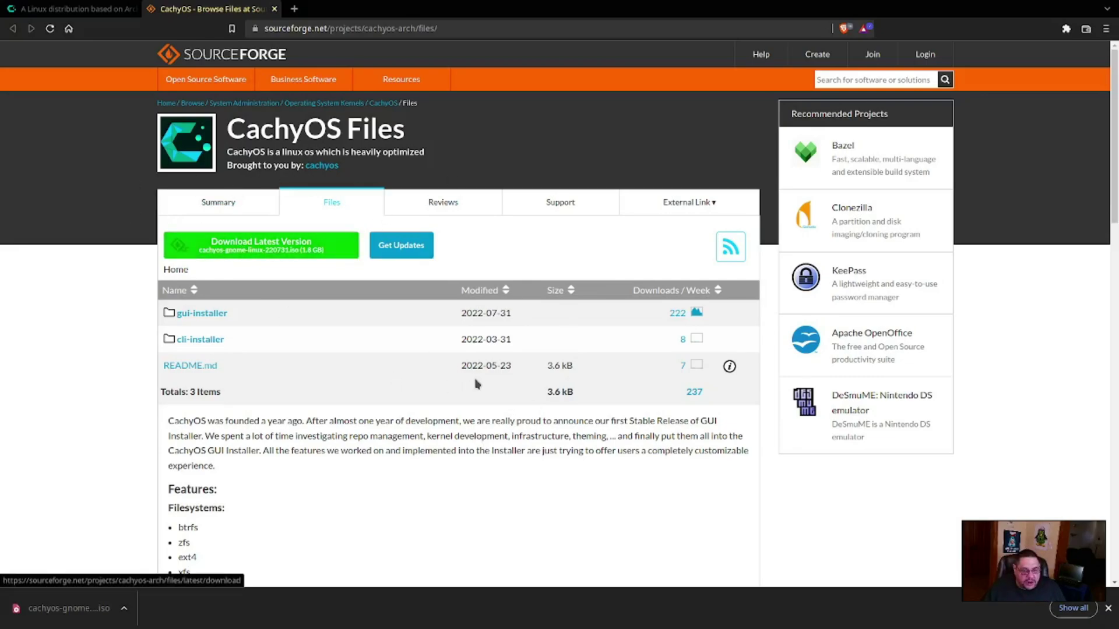
left_click_drag(458, 340, 511, 340)
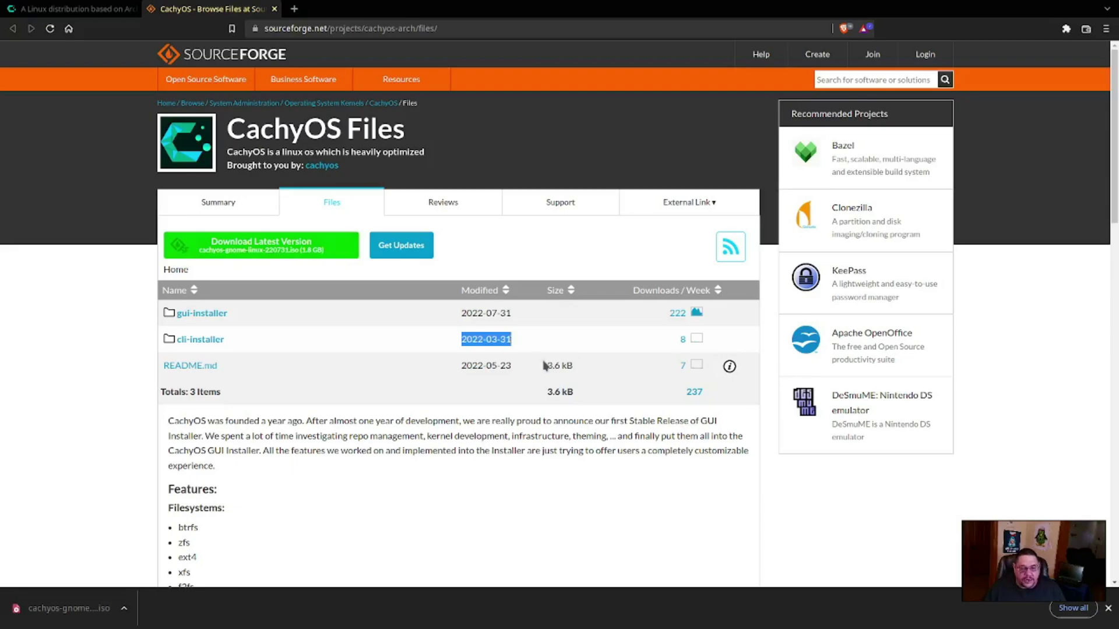
scroll(416, 411, "down", 4)
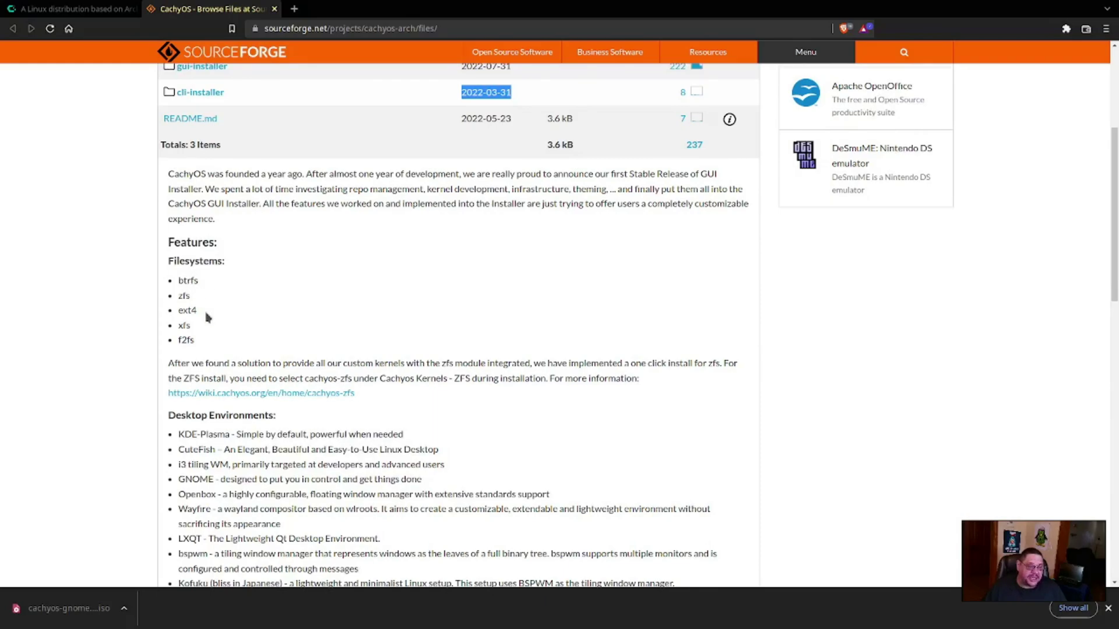
scroll(514, 401, "down", 1)
scroll(514, 401, "down", 4)
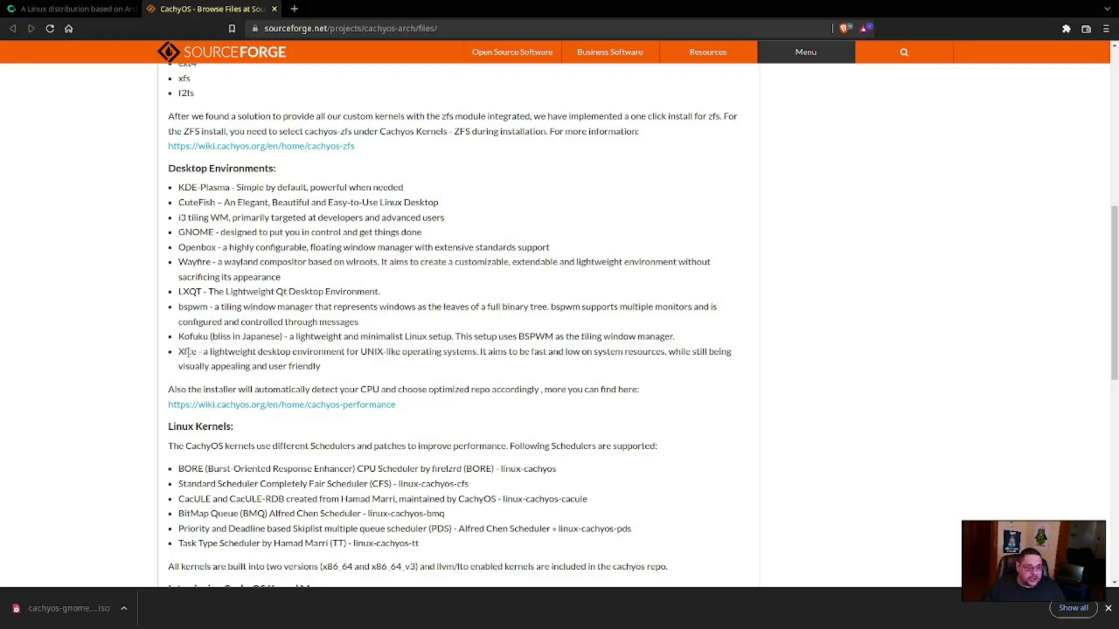
scroll(294, 350, "up", 10)
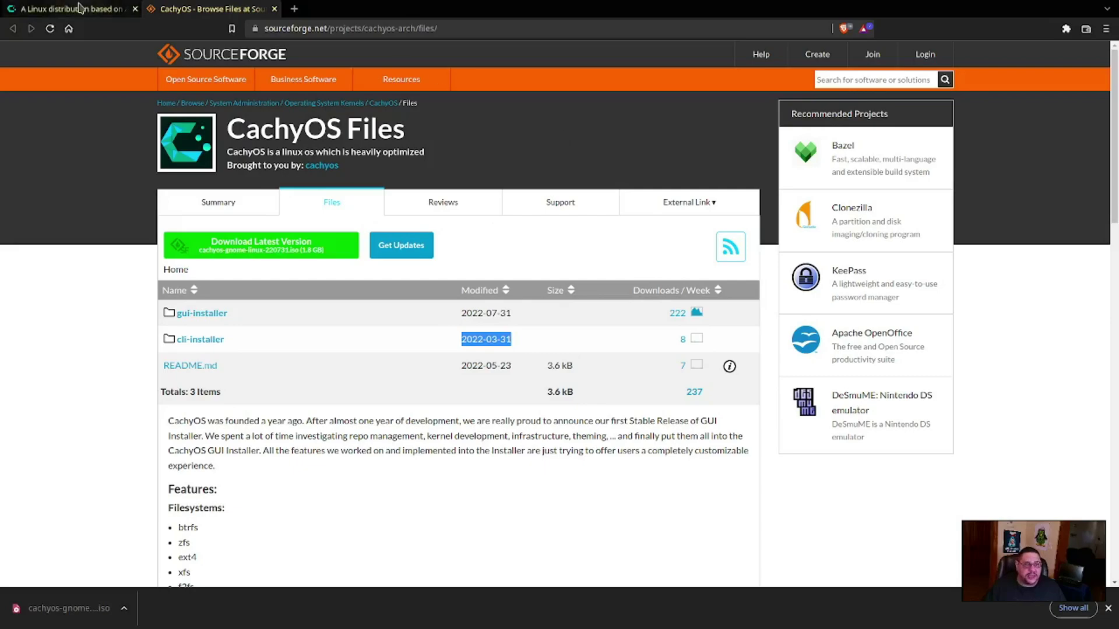
Return to the cachyos.org tab and scroll back toward the top of the page
left_click(117, 8)
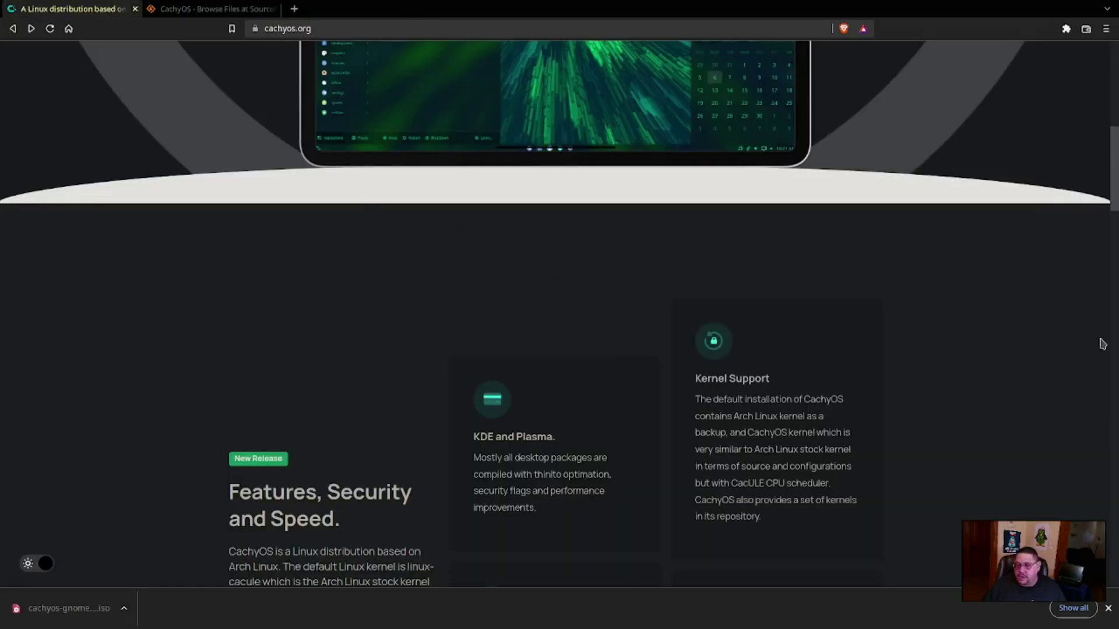
scroll(645, 292, "up", 10)
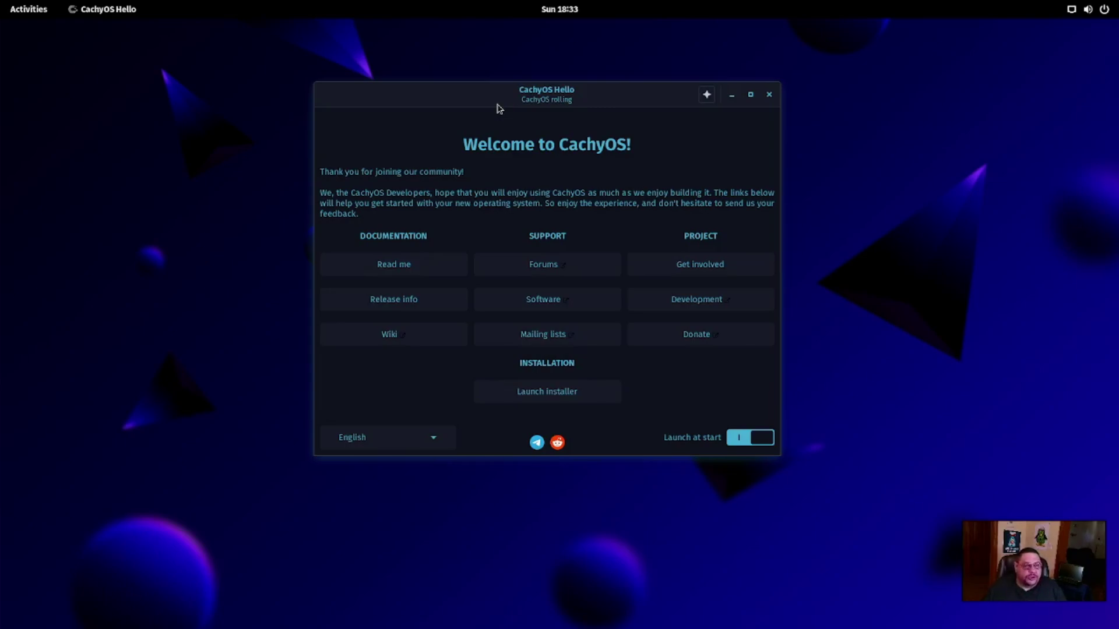
Launch the CachyOS installer from Hello using the Offline install type
left_click_drag(570, 89, 557, 88)
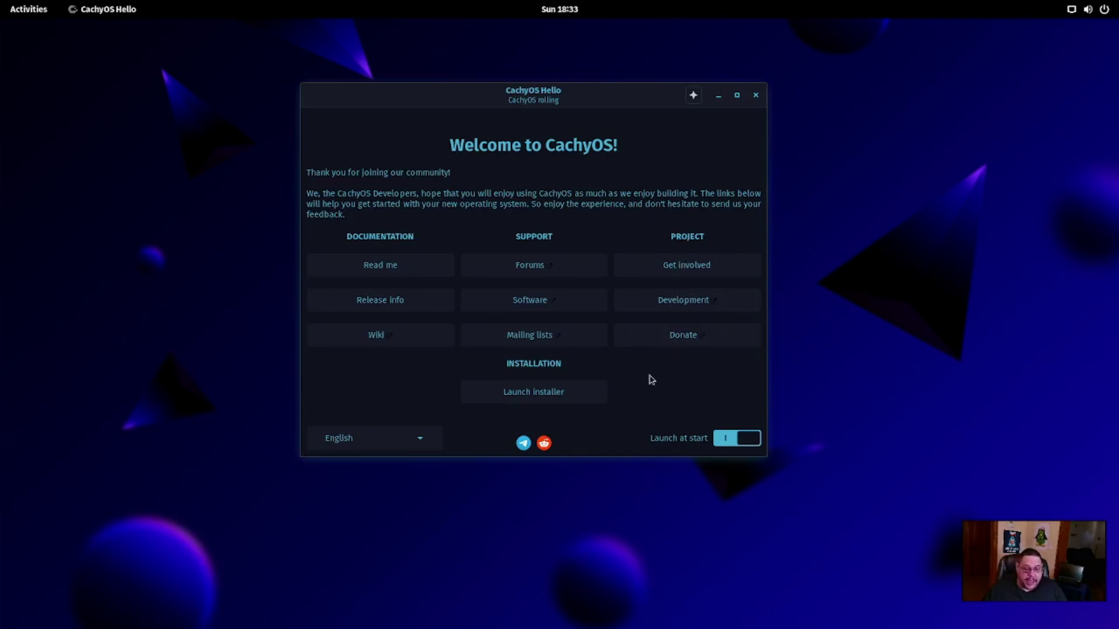
left_click(531, 398)
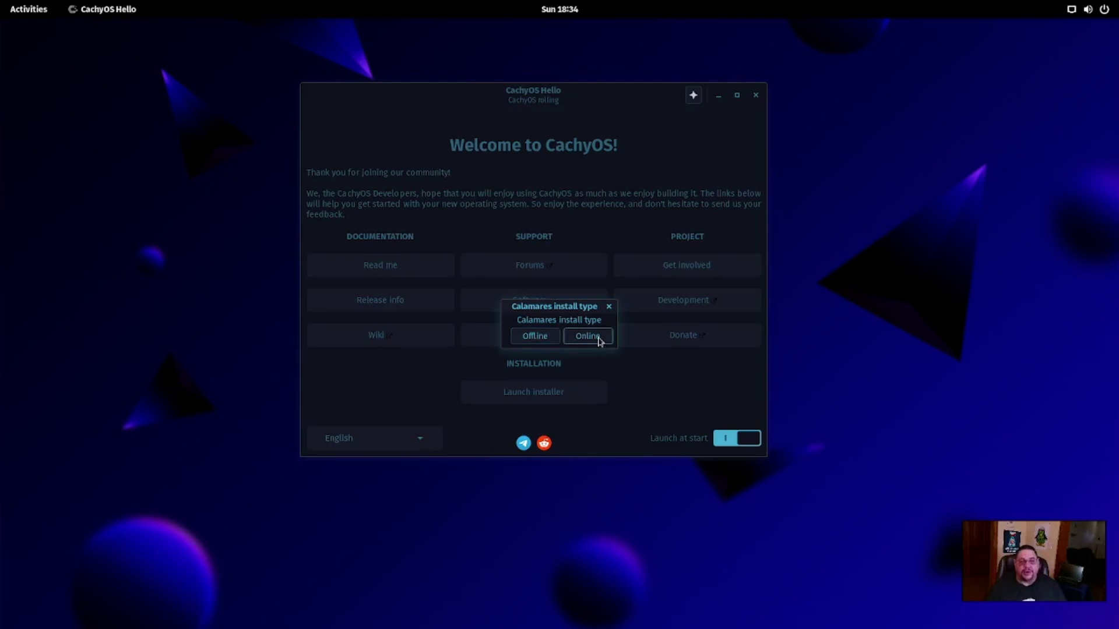
left_click(533, 336)
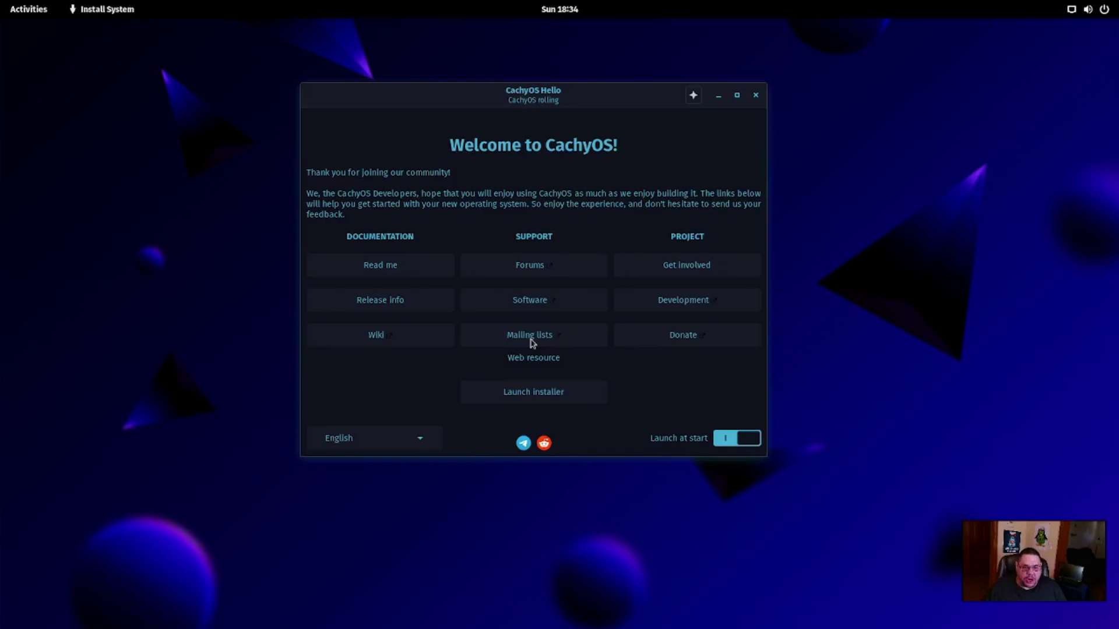
left_click_drag(573, 173, 565, 116)
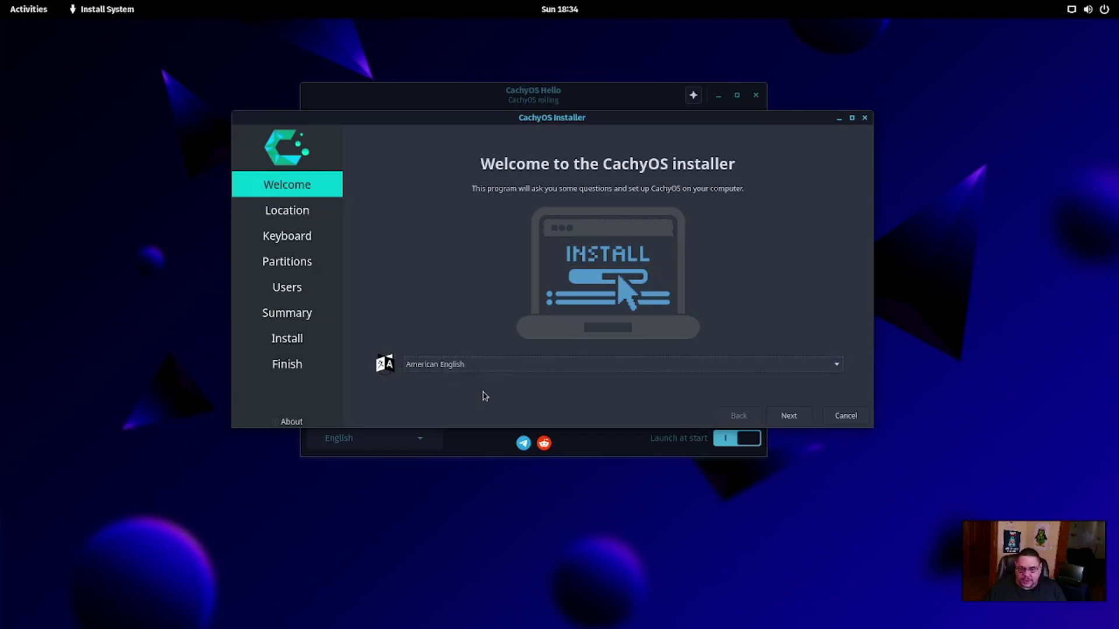
Accept the default welcome language, Los Angeles location and keyboard layout
left_click(790, 416)
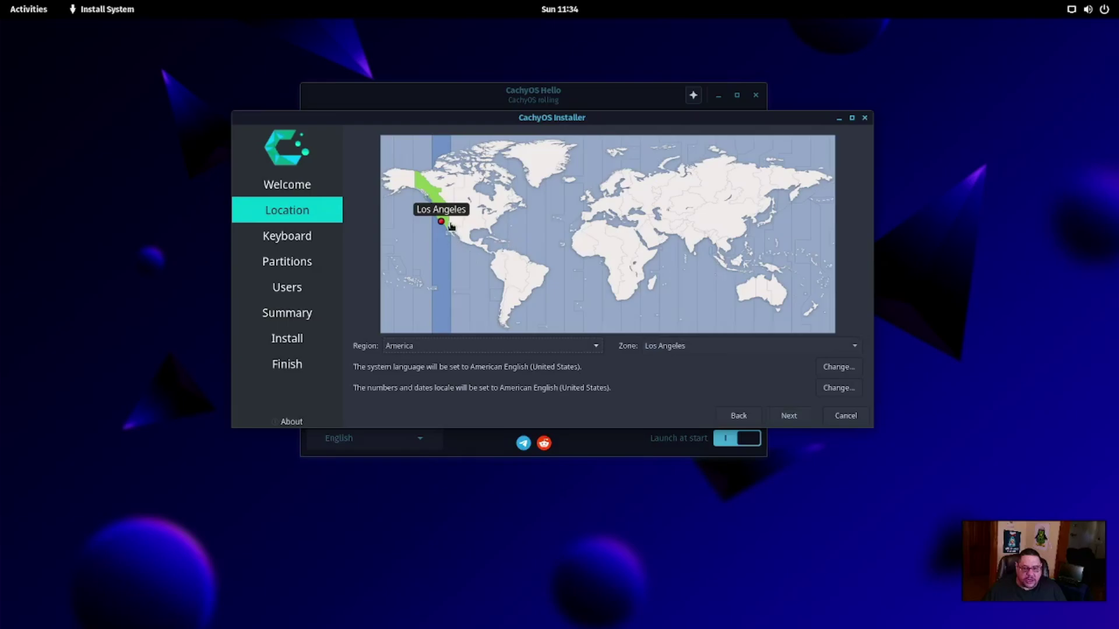
left_click(790, 416)
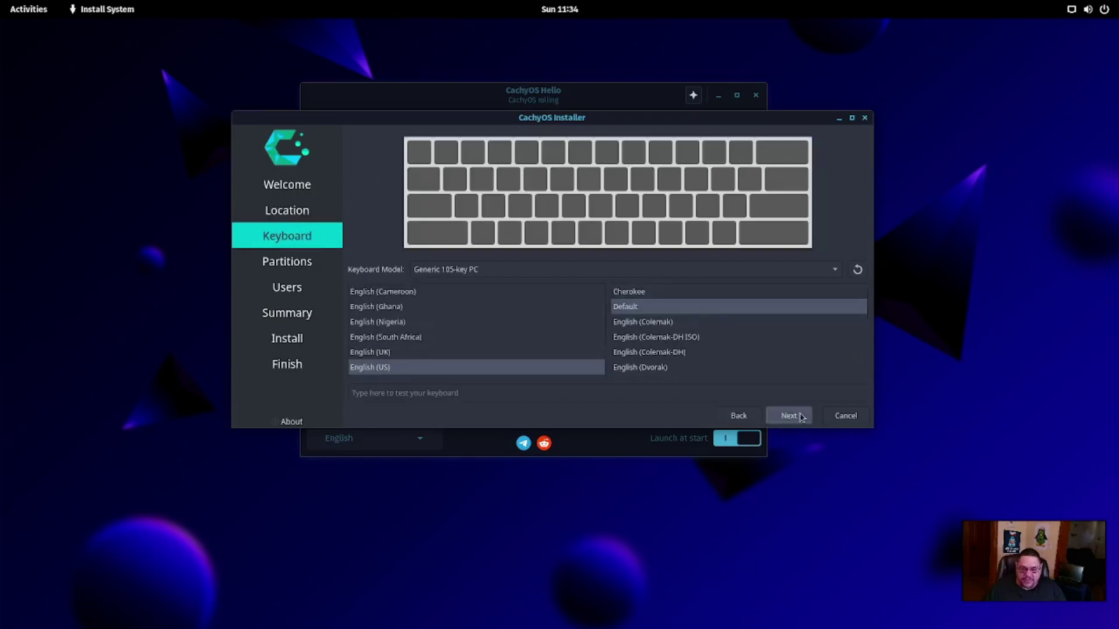
left_click(789, 416)
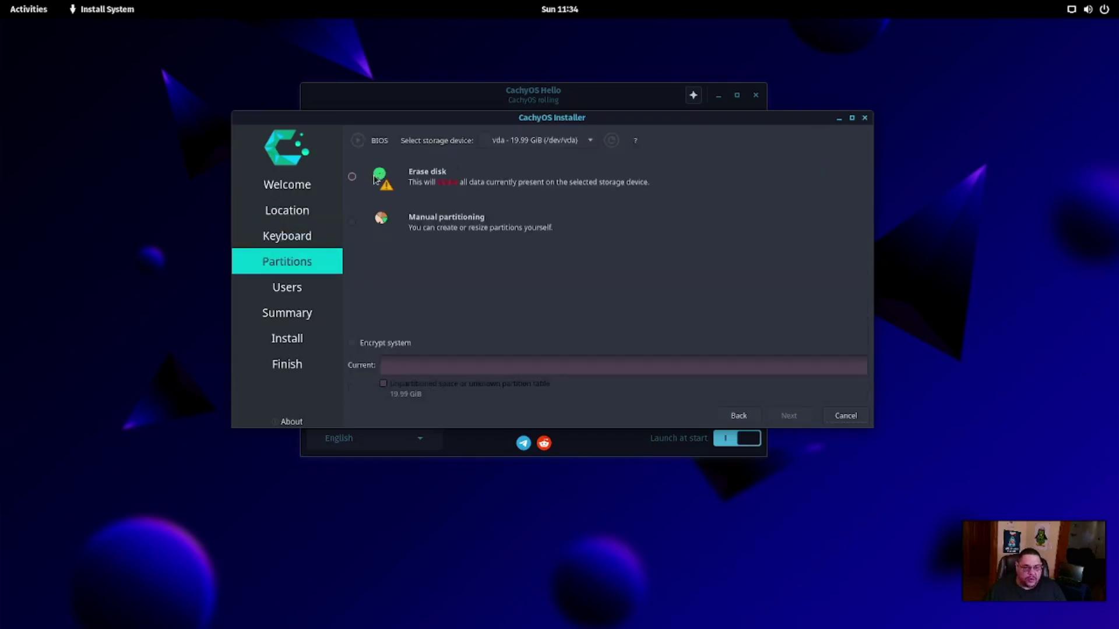
Choose Erase disk with Swap (no Hibernate) and the btrfs filesystem, then continue
left_click(352, 177)
left_click(480, 219)
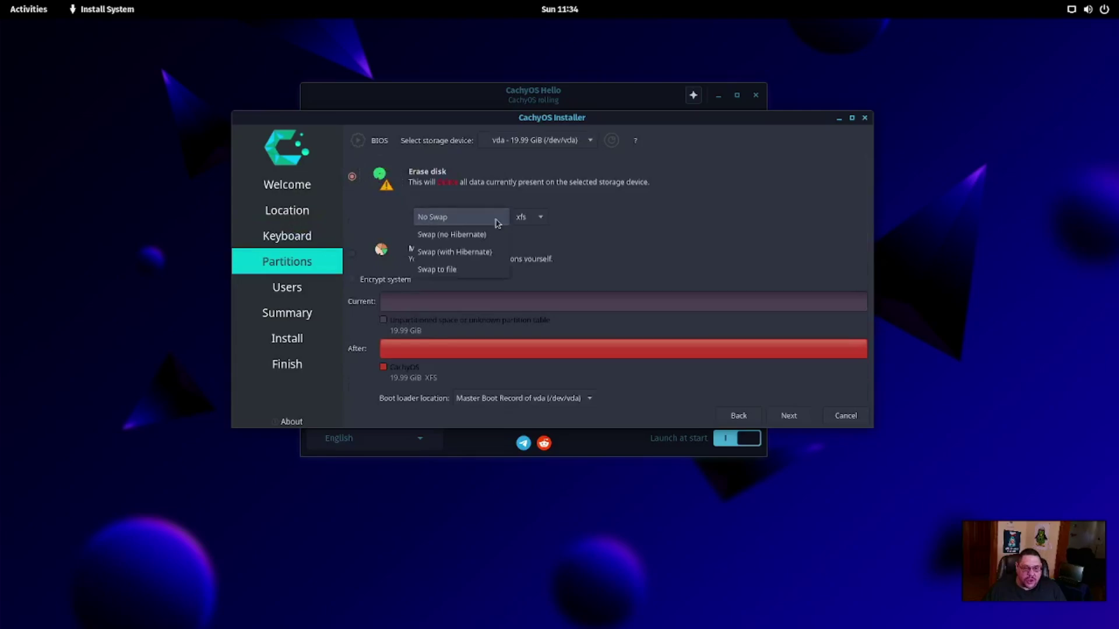
left_click(473, 236)
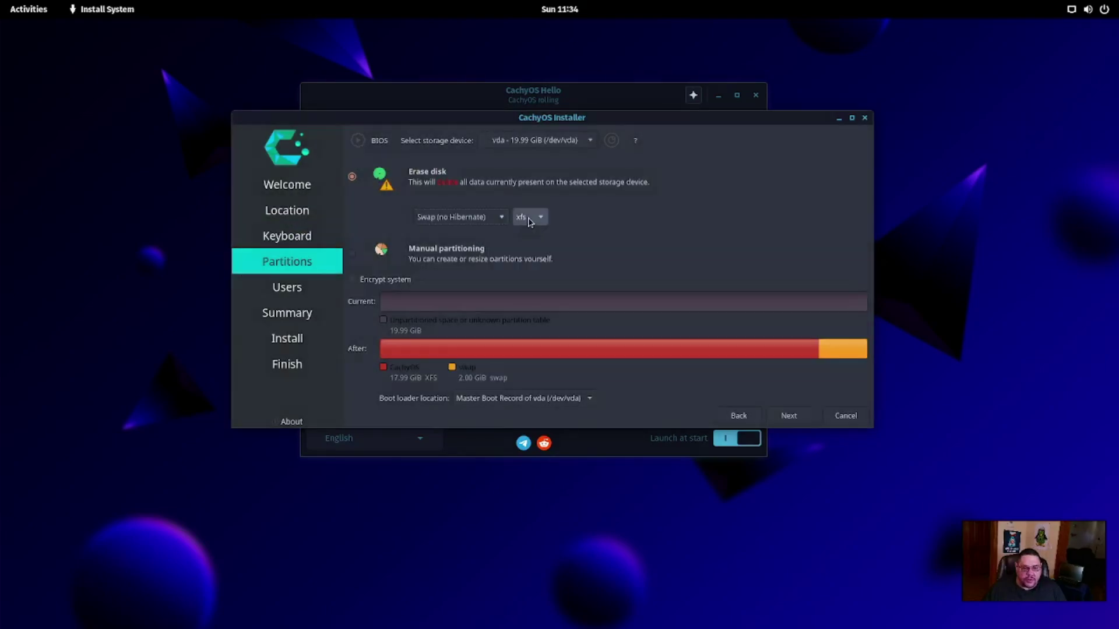
left_click(540, 219)
left_click(536, 237)
left_click(793, 418)
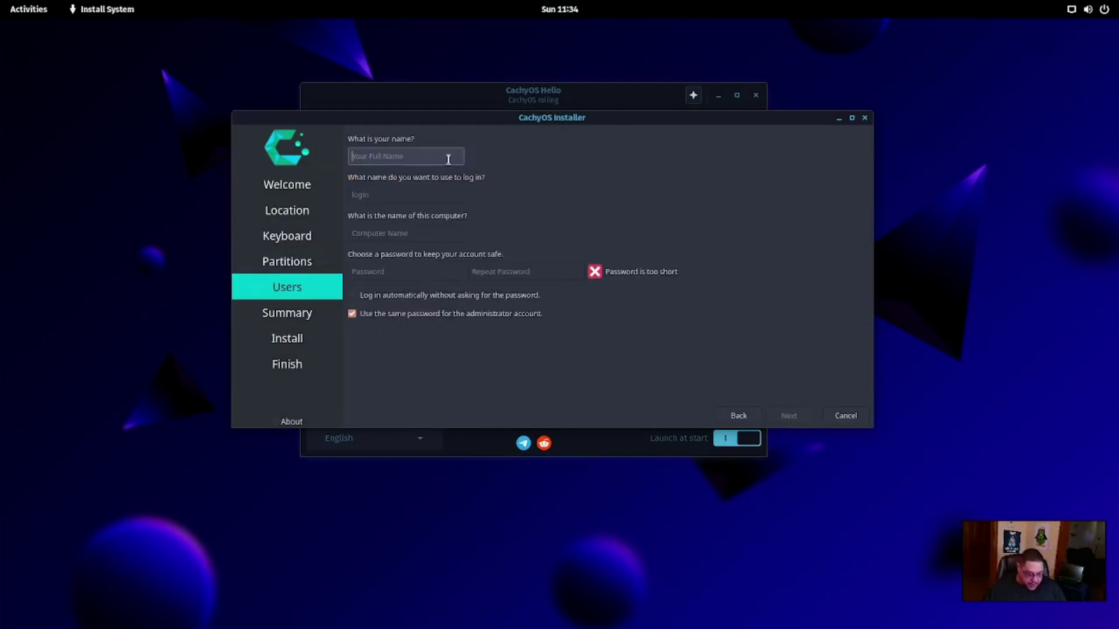
Enter the user's name, then set and confirm the account password
type("alex")
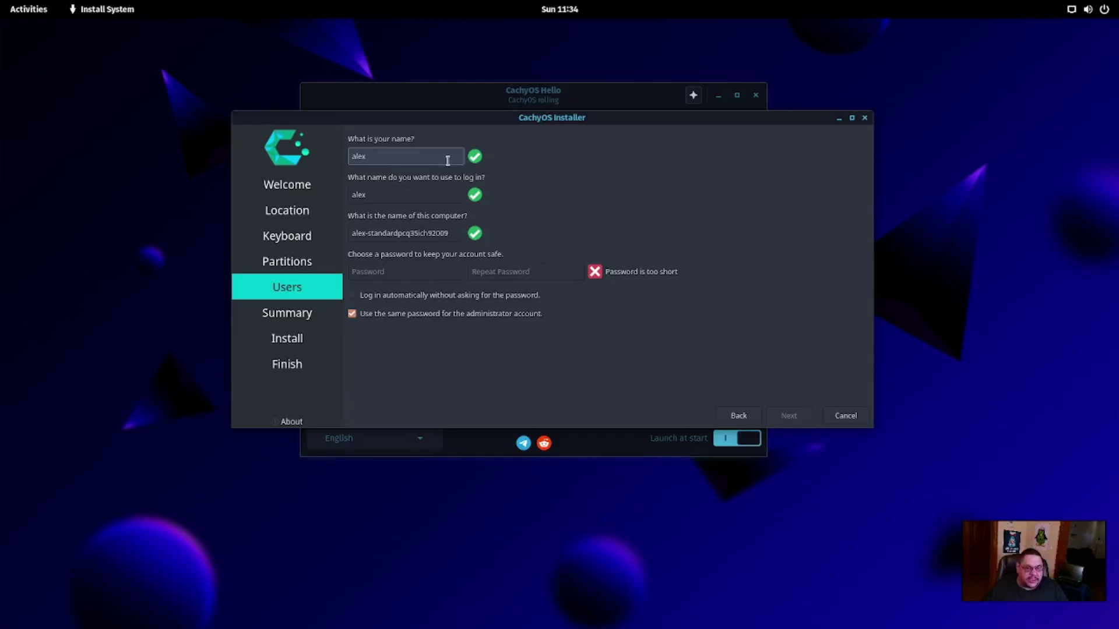
left_click(390, 272)
left_click(514, 276)
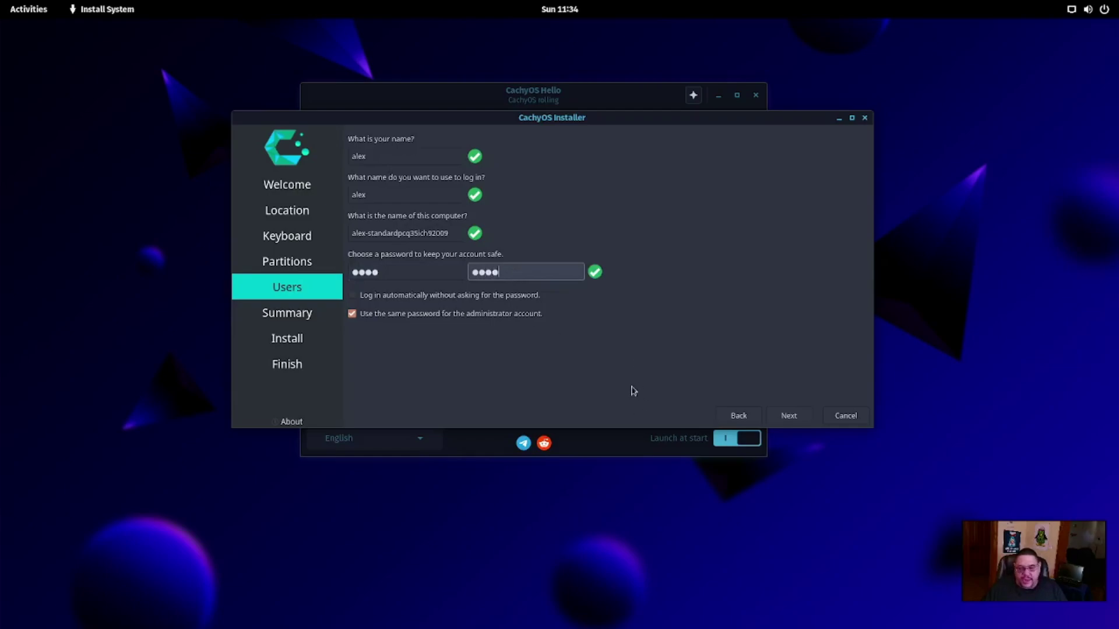
Accept the summary and confirm to start installing CachyOS now
left_click(804, 418)
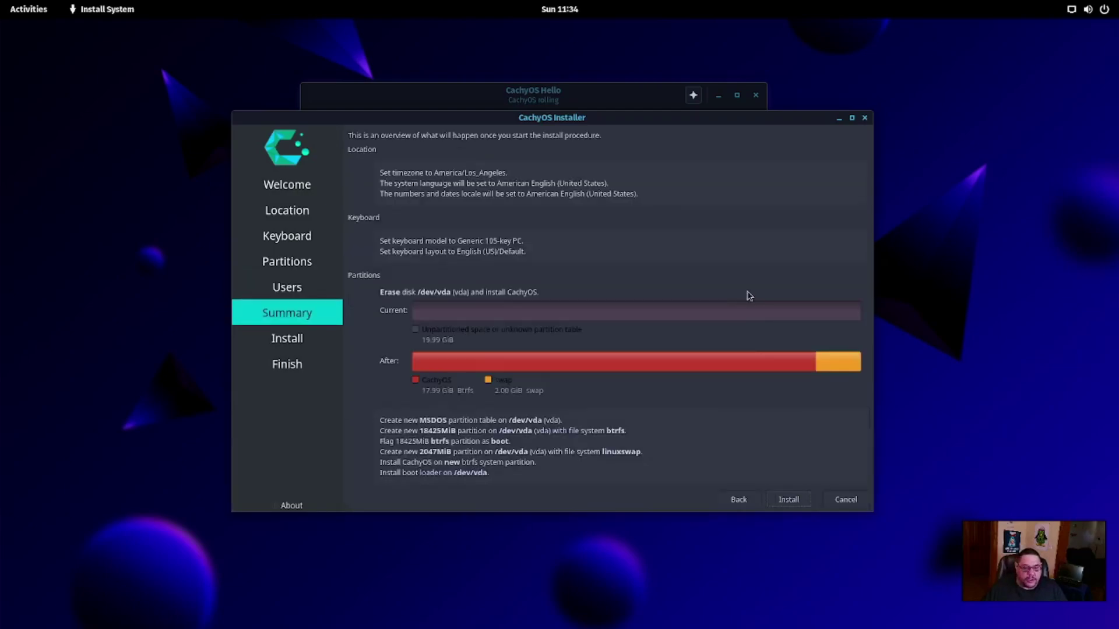
left_click(789, 500)
left_click(530, 341)
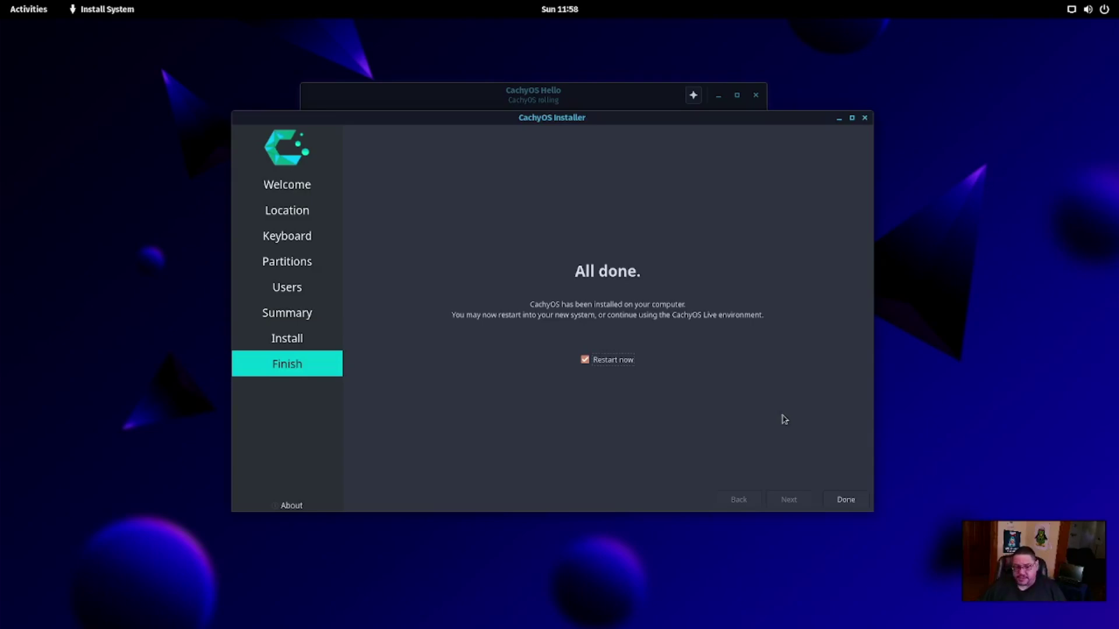
Restart, boot the existing installed CachyOS through GRUB, and log in with the account password
left_click(839, 505)
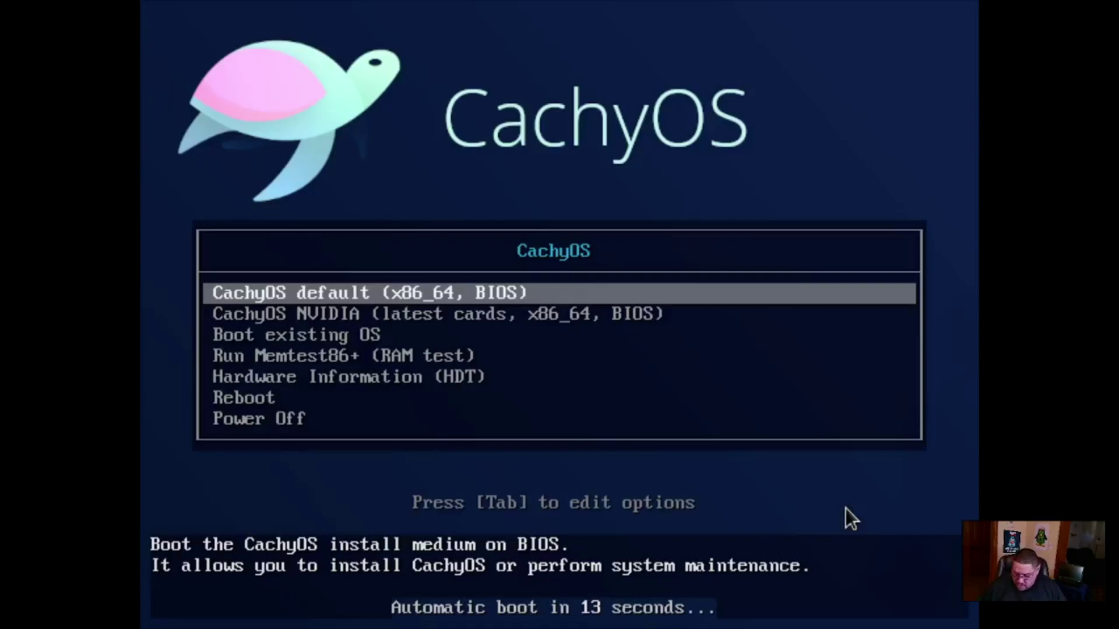
key("Down")
key("Down")
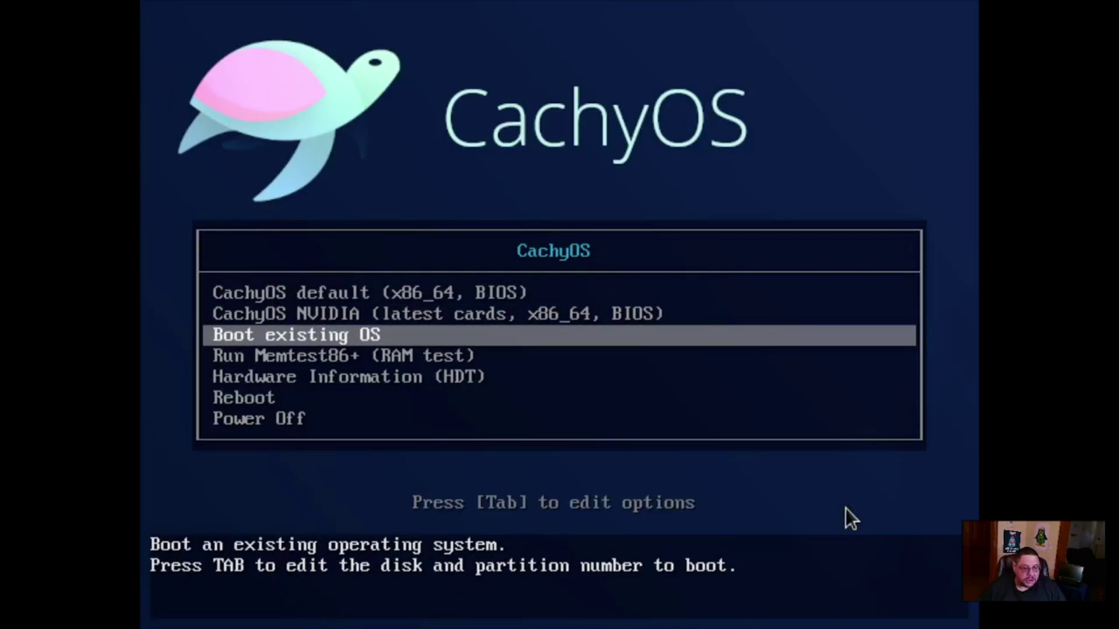
key("Return")
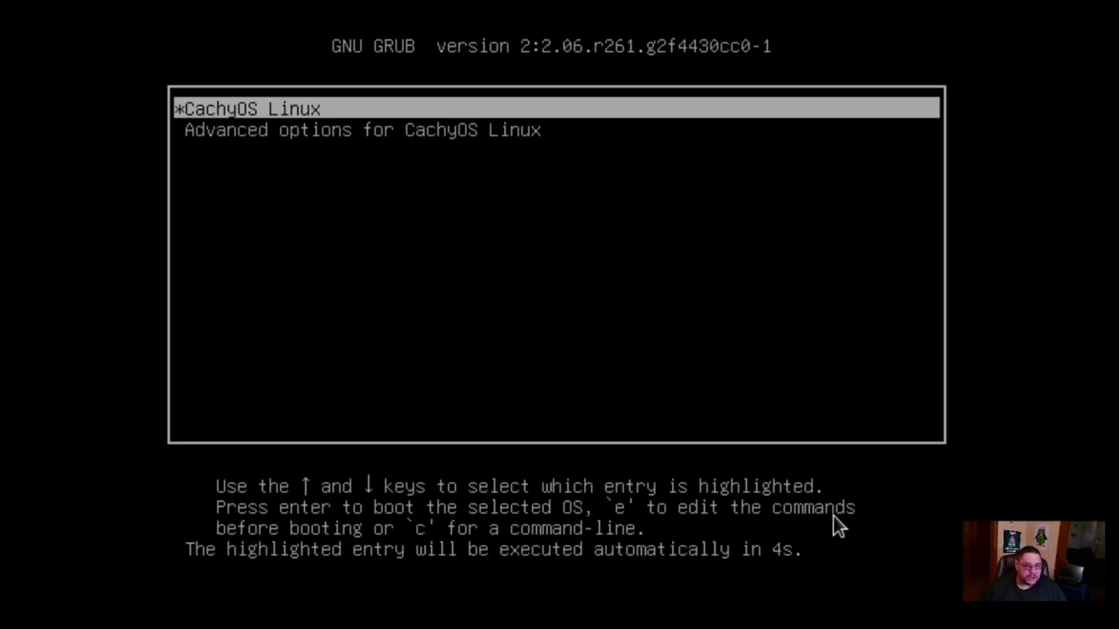
key("Return")
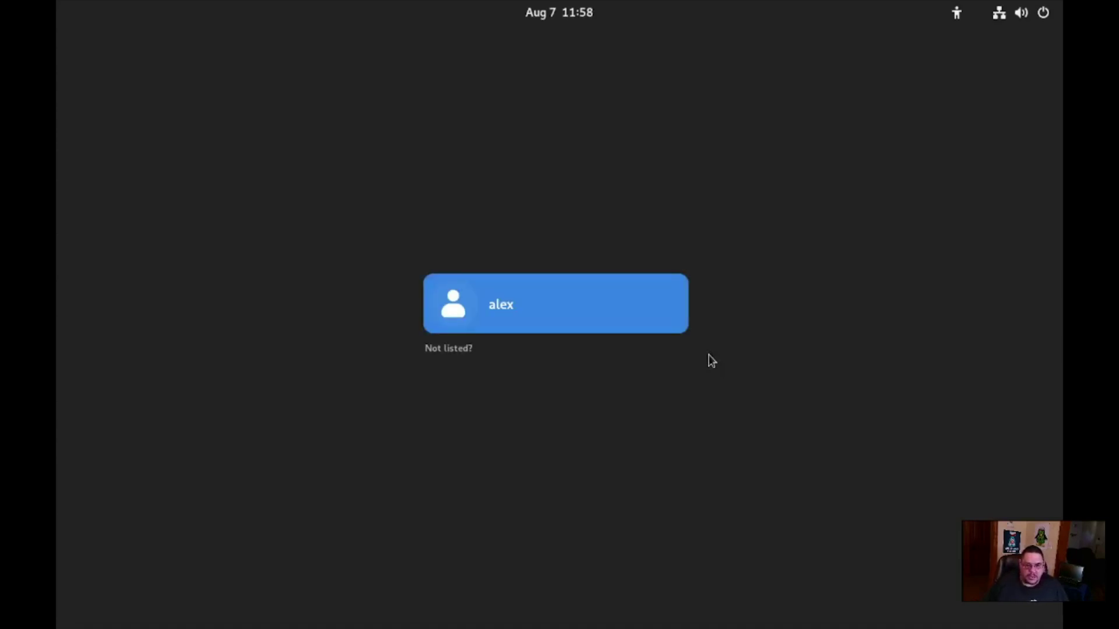
left_click(572, 280)
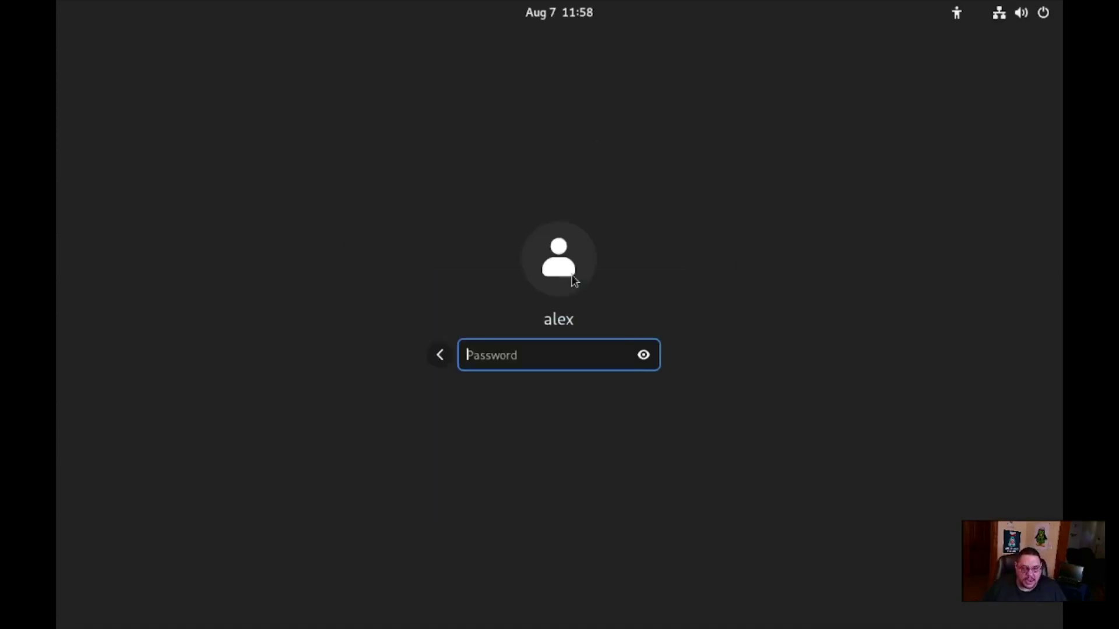
type("***")
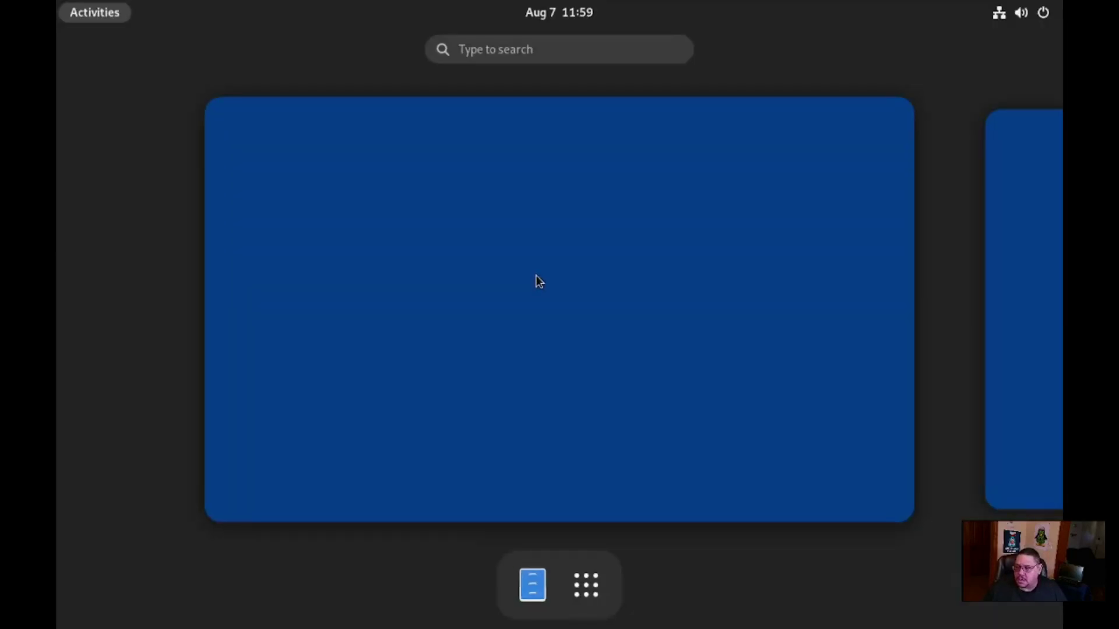
Set the display resolution to 1920 × 1080 (16:9), keep the change, and close Settings
left_click(539, 282)
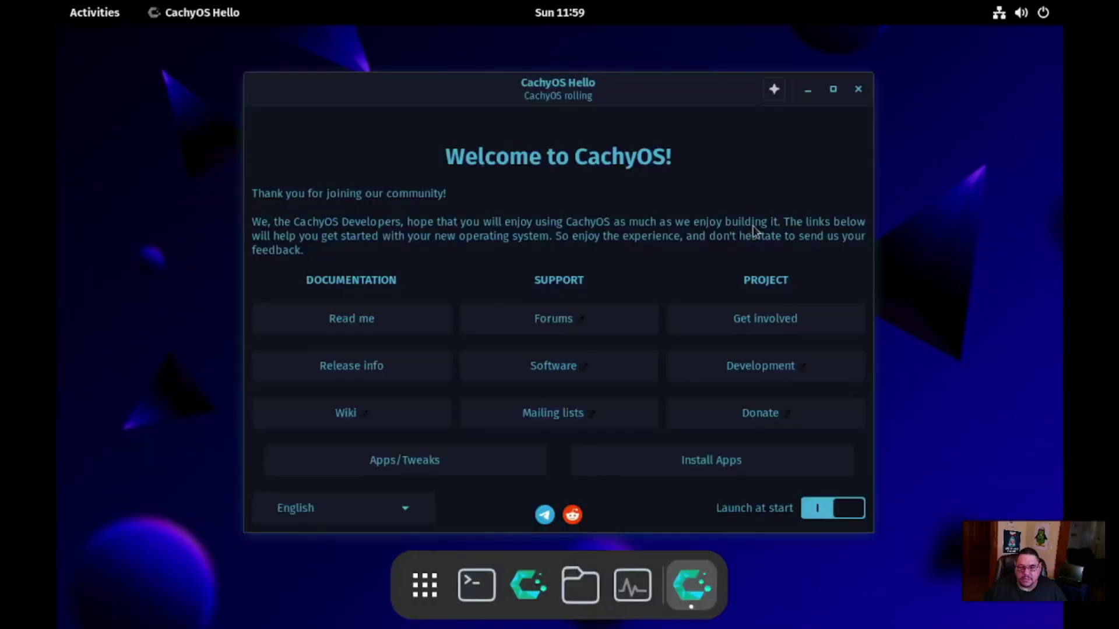
right_click(914, 146)
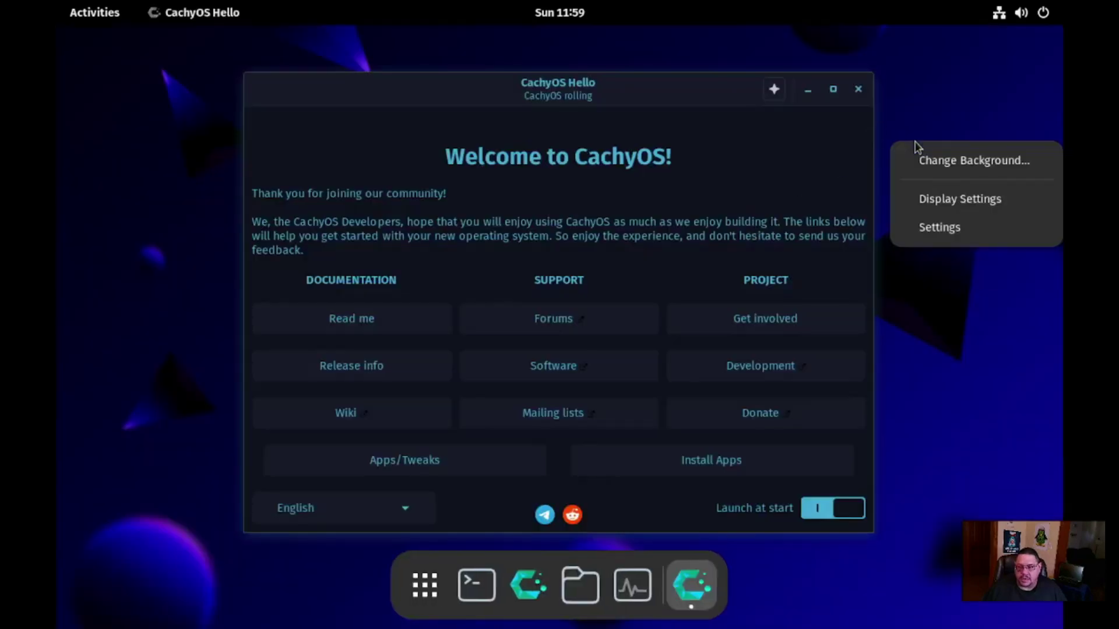
left_click(982, 202)
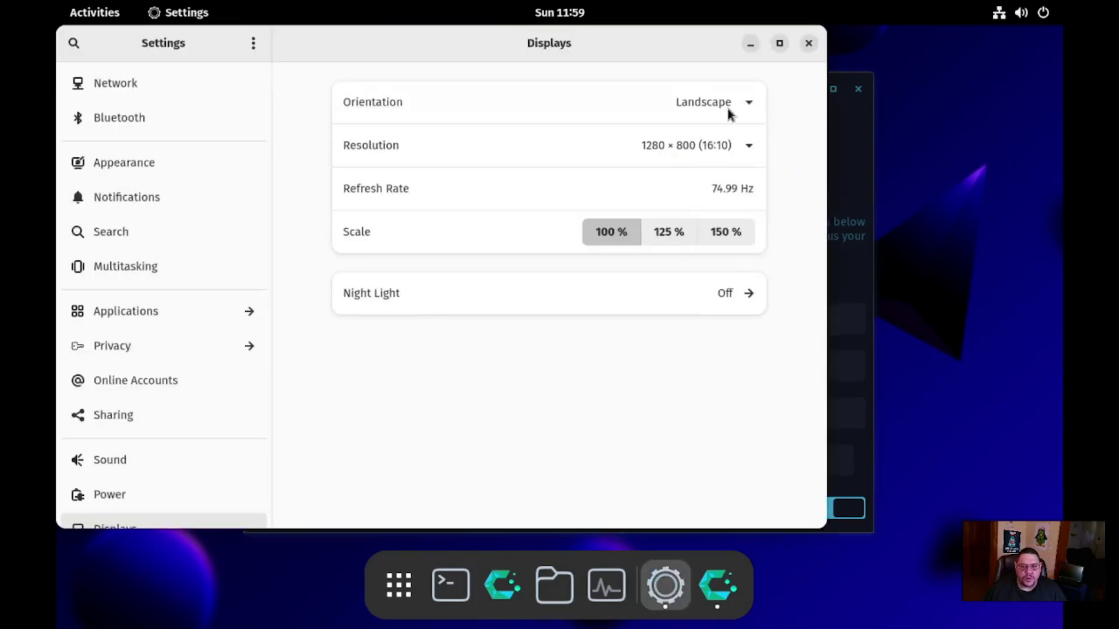
left_click(736, 147)
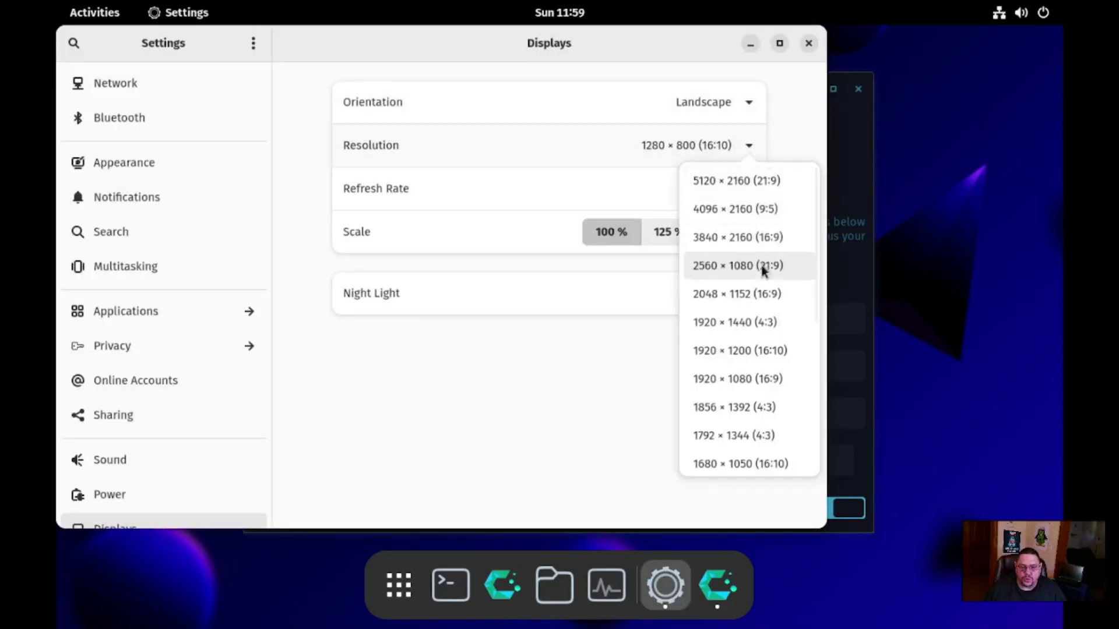
left_click(740, 379)
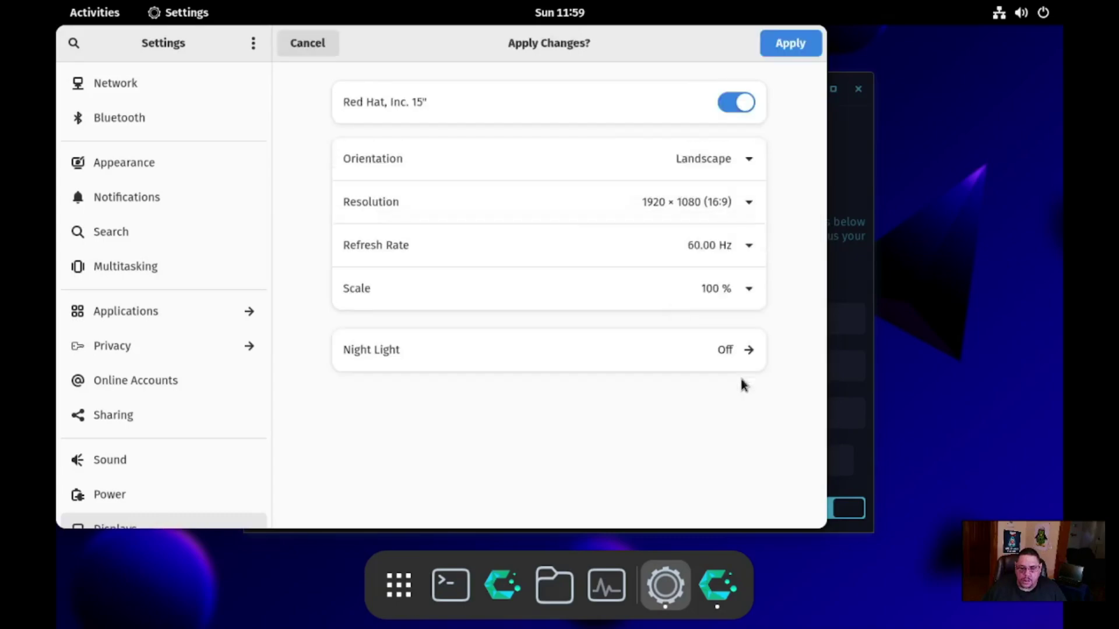
left_click(794, 44)
left_click(610, 351)
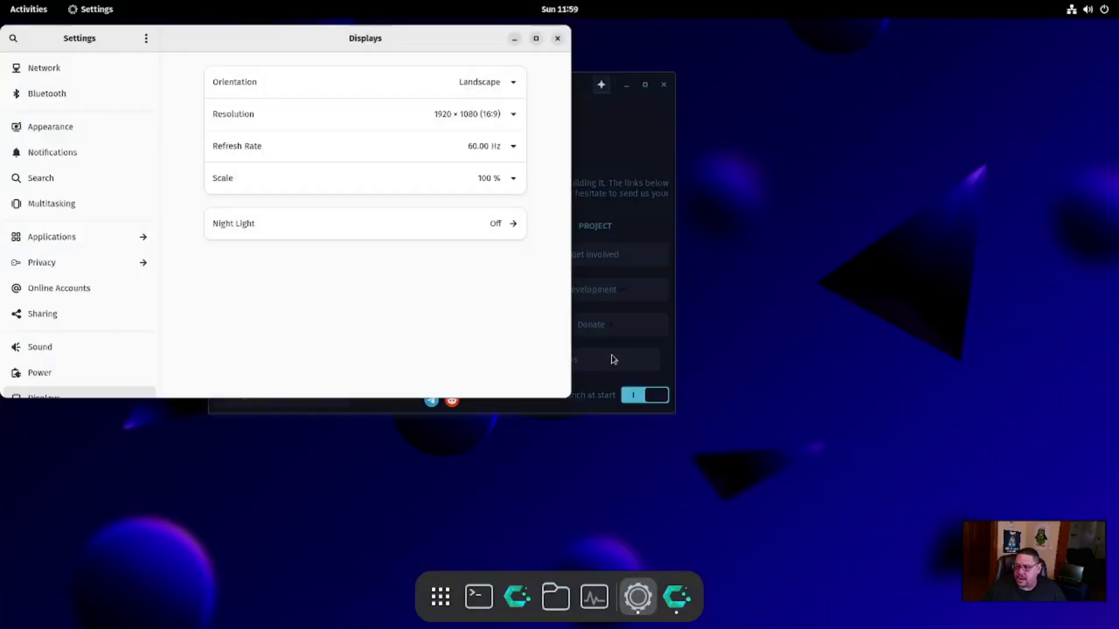
left_click(557, 37)
left_click_drag(518, 96, 652, 114)
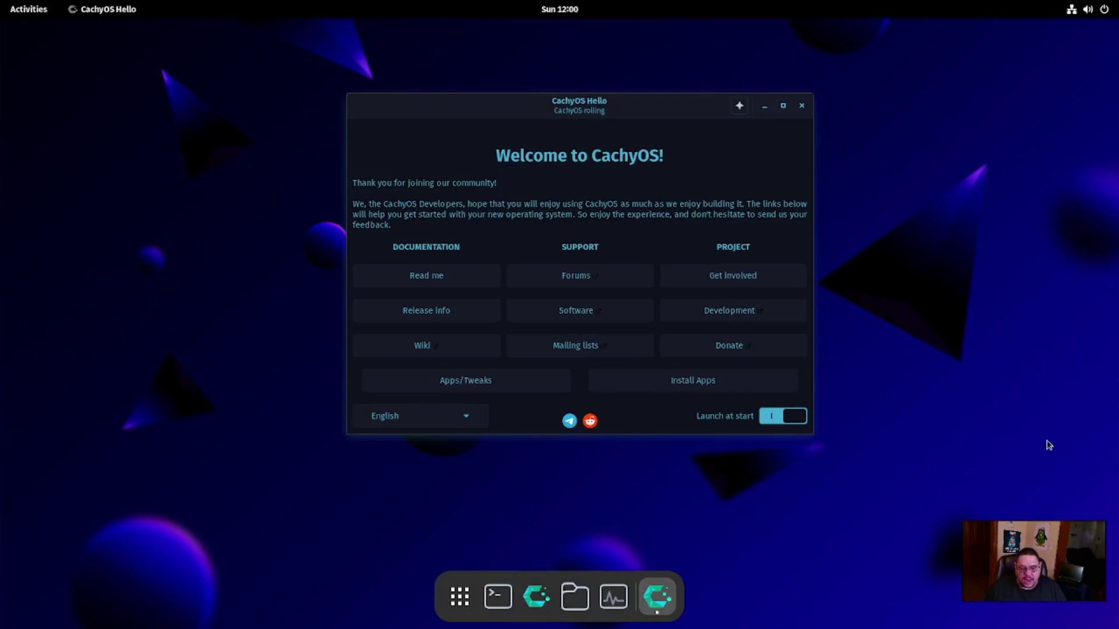
left_click(478, 386)
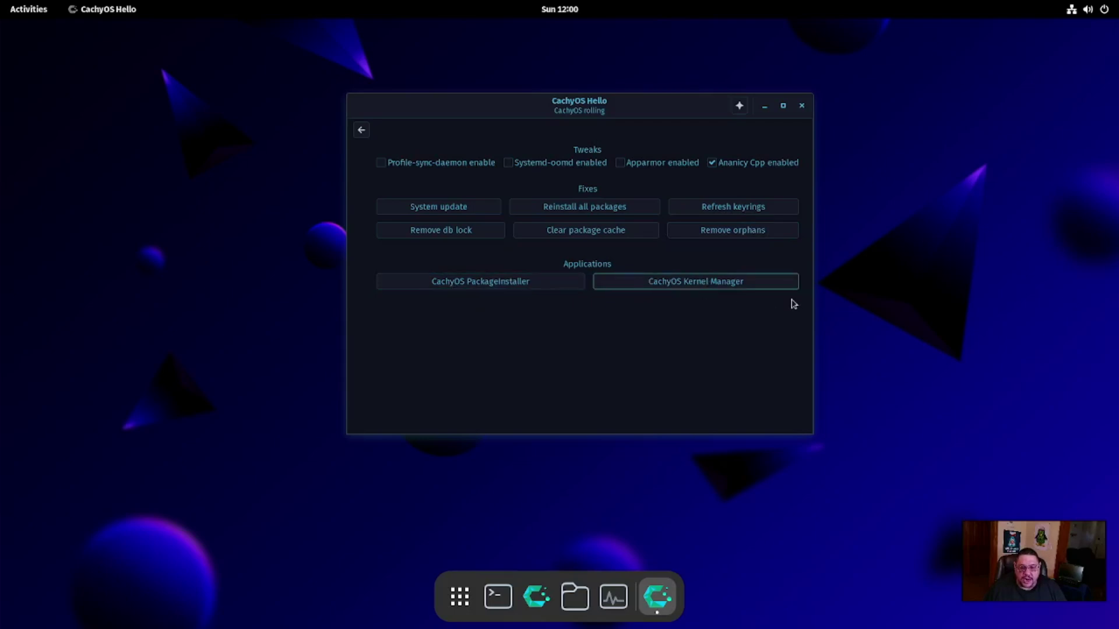
left_click(366, 132)
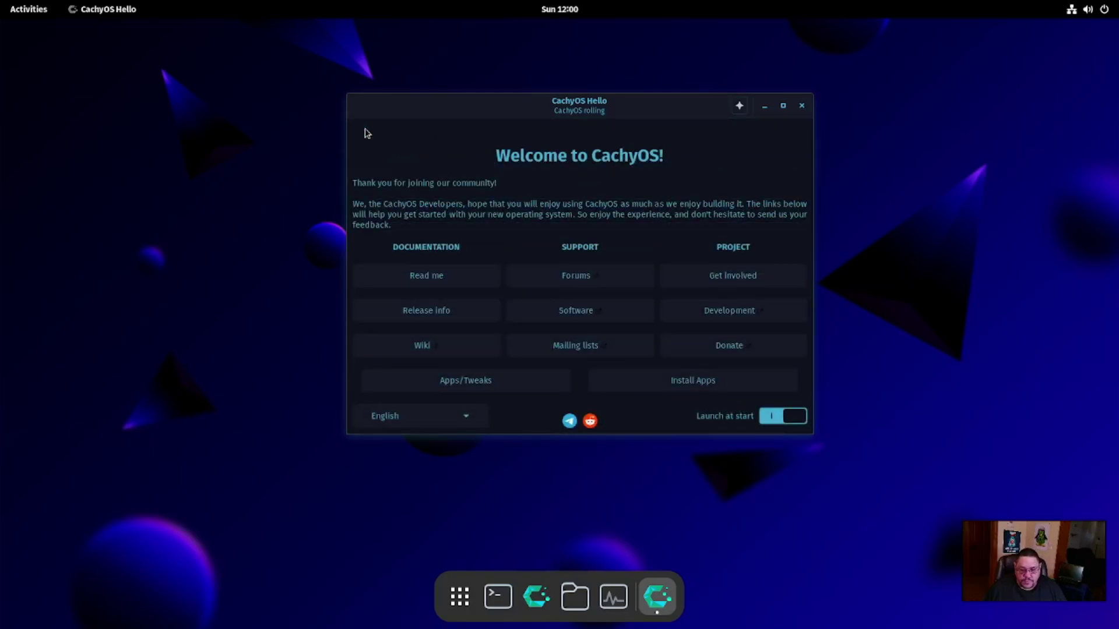
Browse the Browsers and Video/Movie categories in Hello's app installer, then close Hello
left_click(710, 386)
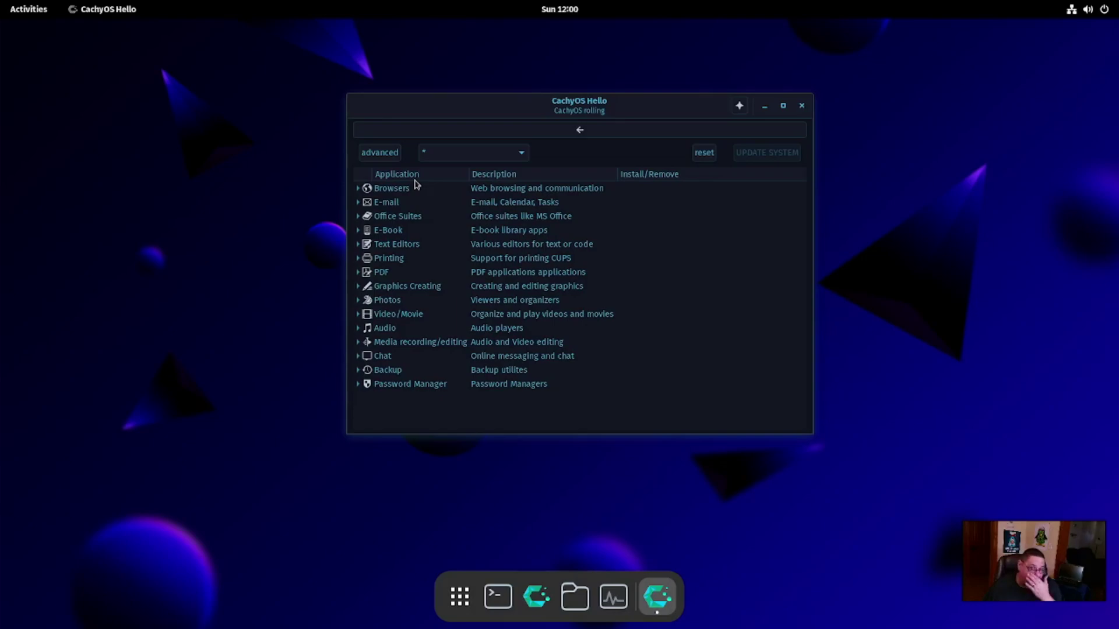
left_click(358, 192)
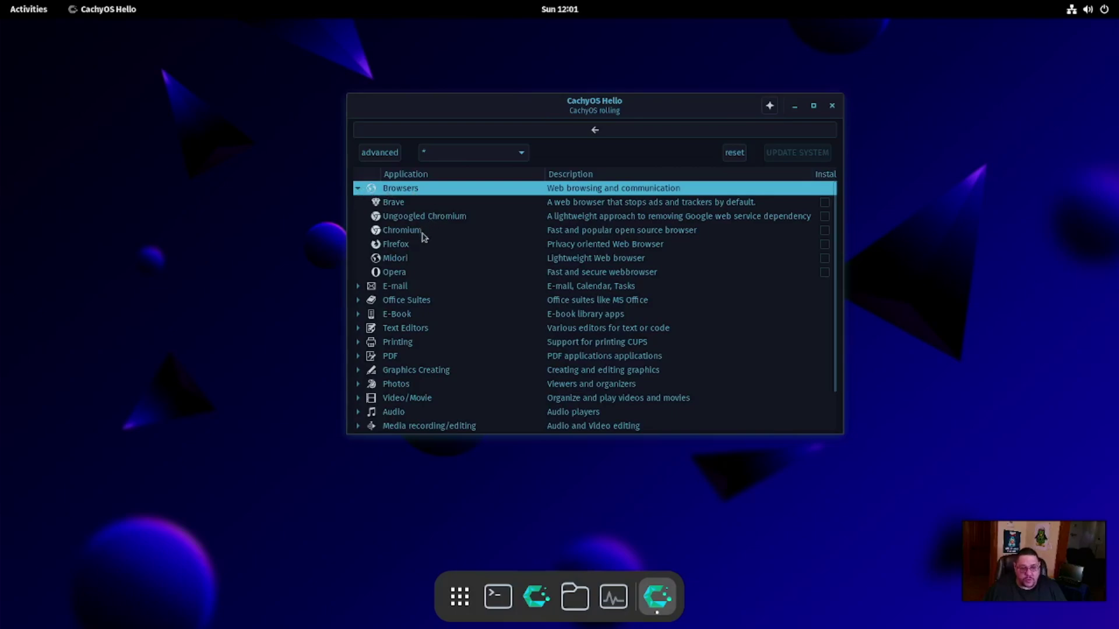
left_click(357, 190)
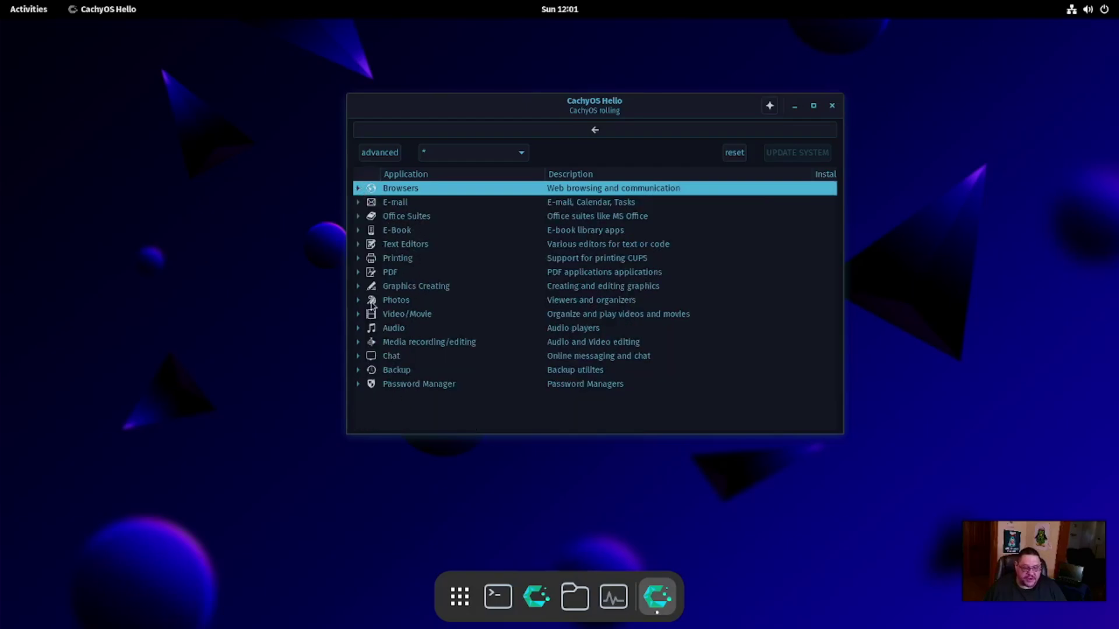
left_click(358, 314)
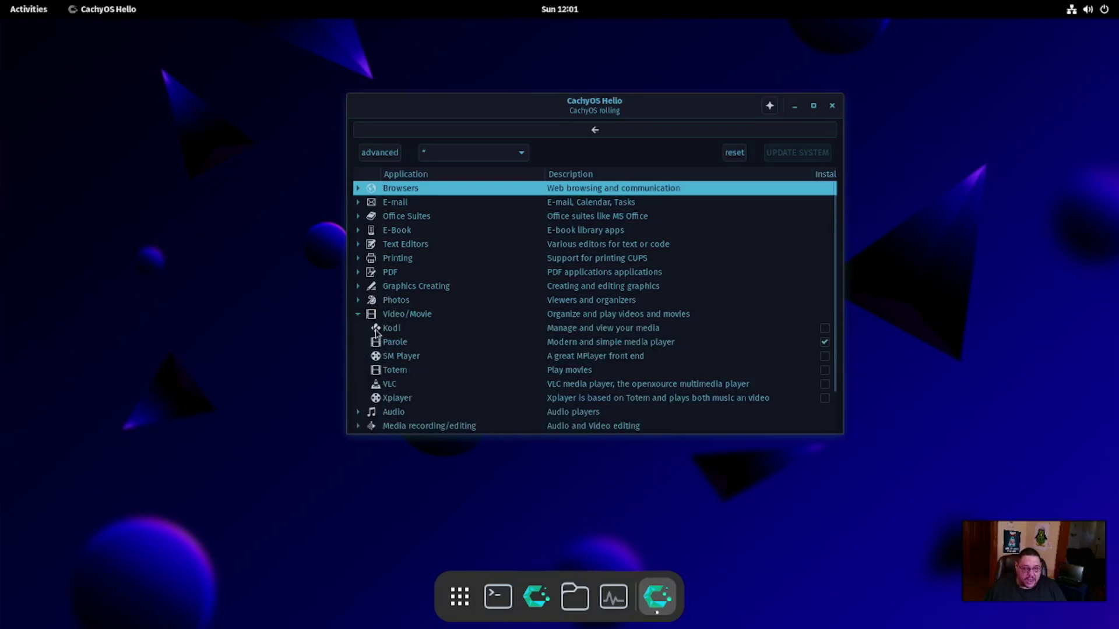
left_click(358, 314)
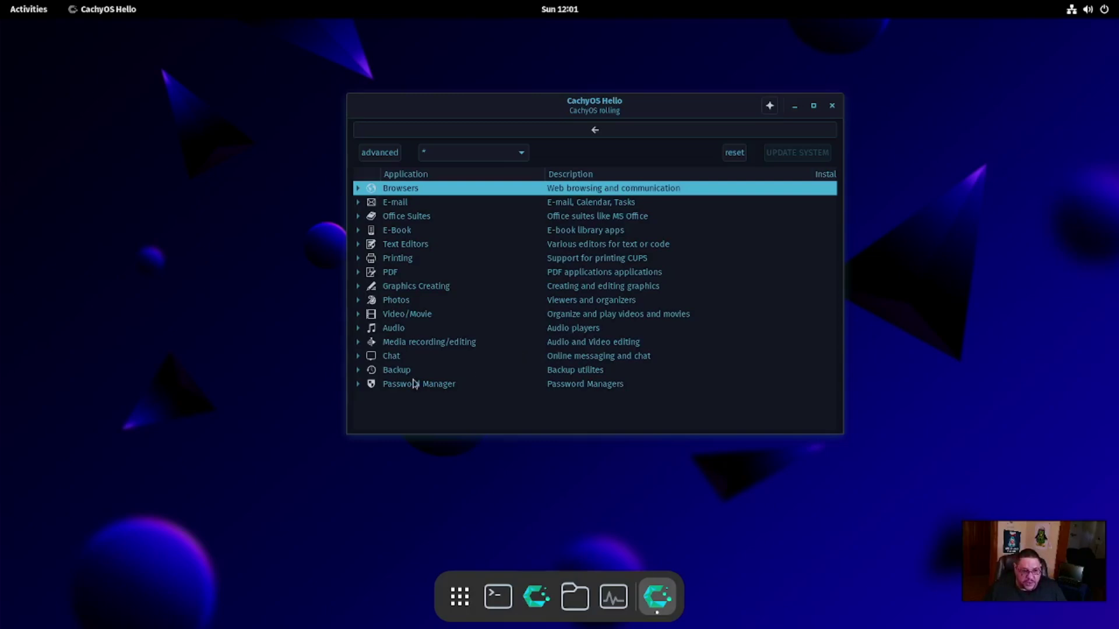
left_click(832, 106)
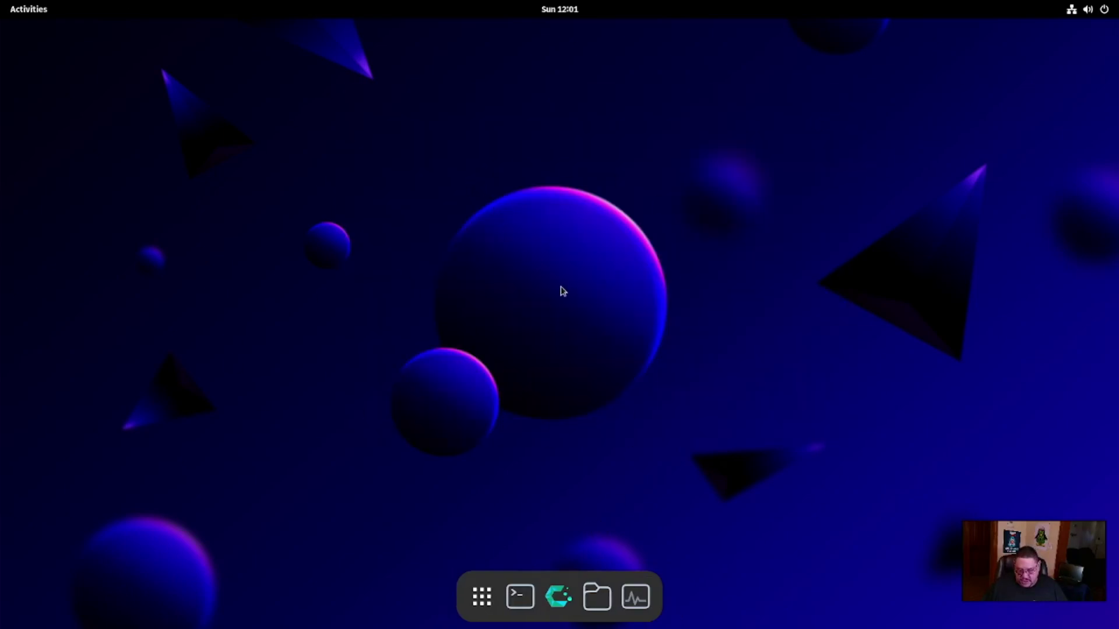
Page through both application grid pages, then open the Accessories folder and scroll its pages
left_click(482, 598)
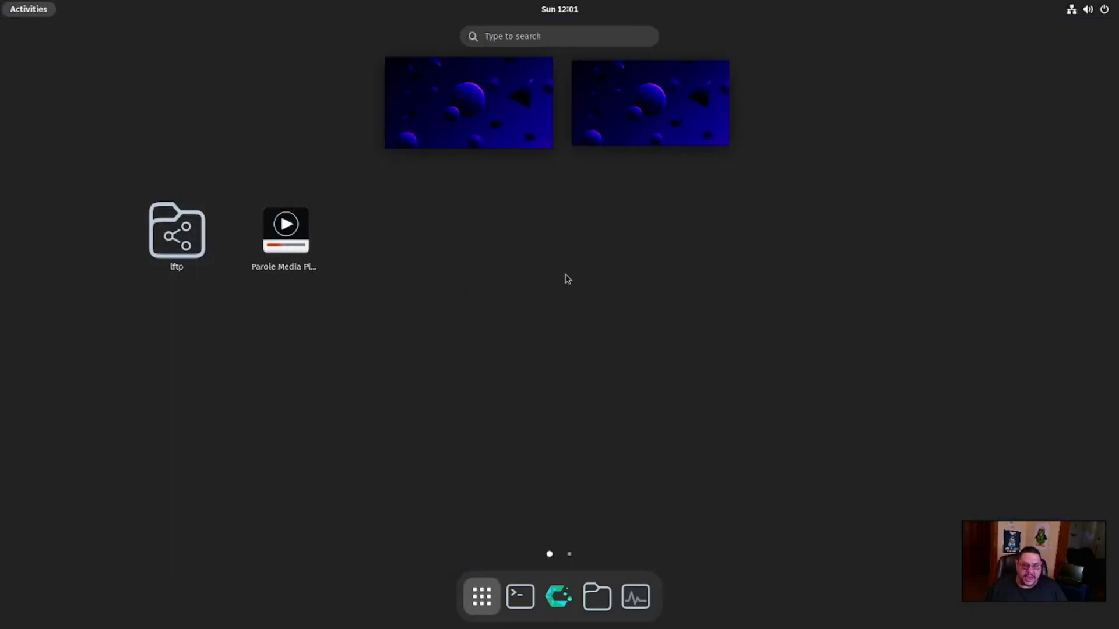
scroll(568, 279, "down", 1)
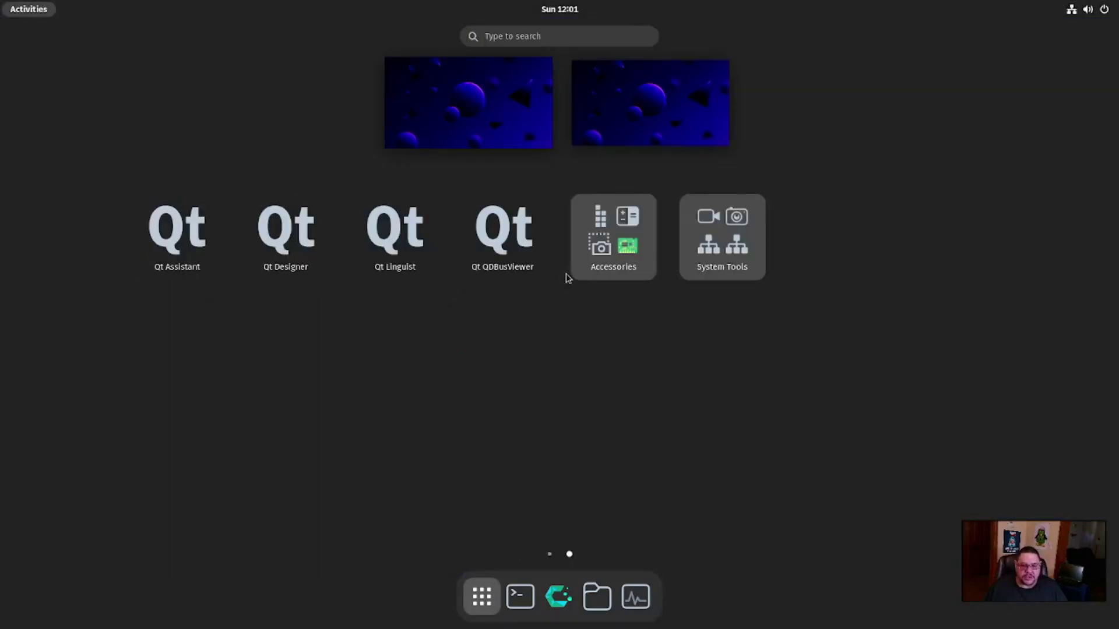
scroll(585, 284, "up", 1)
scroll(586, 284, "down", 1)
scroll(217, 280, "up", 1)
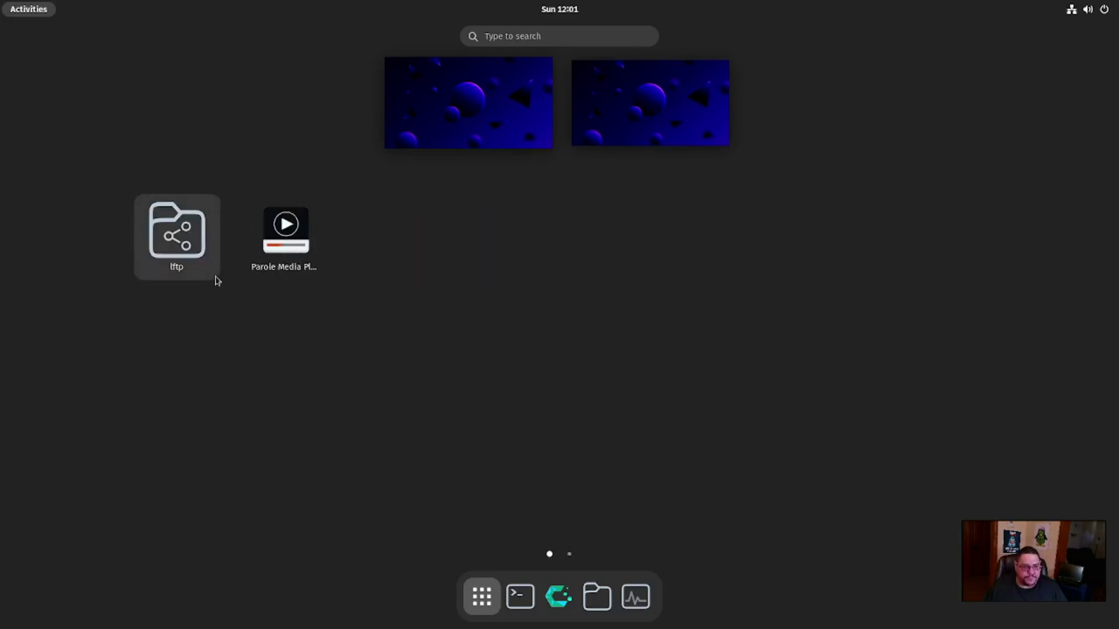
scroll(425, 273, "down", 1)
scroll(361, 277, "up", 1)
scroll(572, 277, "down", 1)
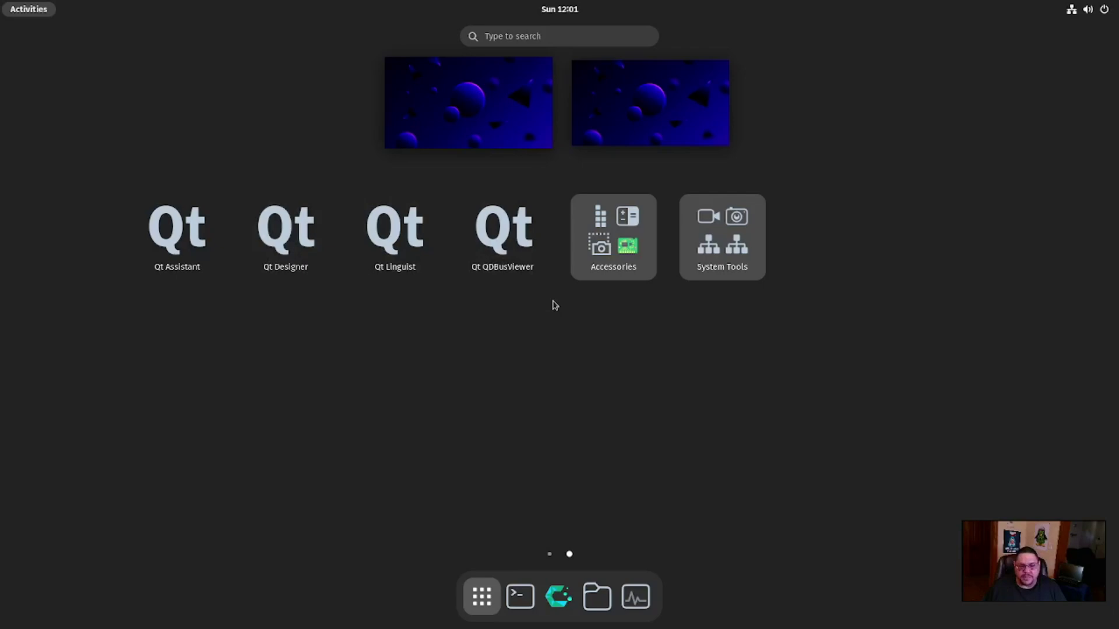
left_click(614, 257)
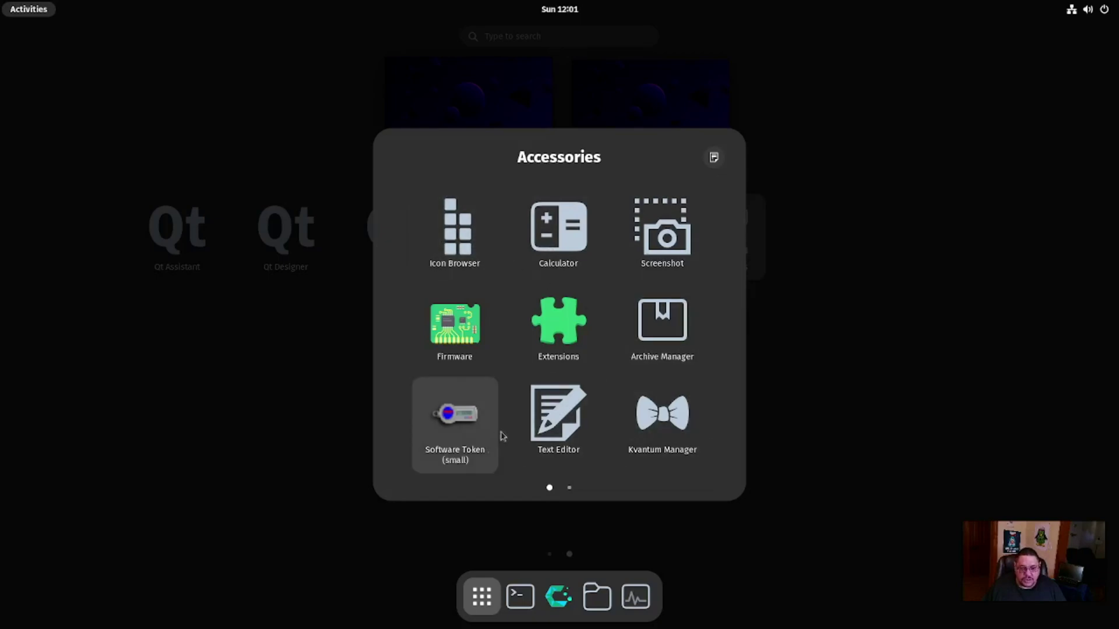
scroll(646, 387, "down", 1)
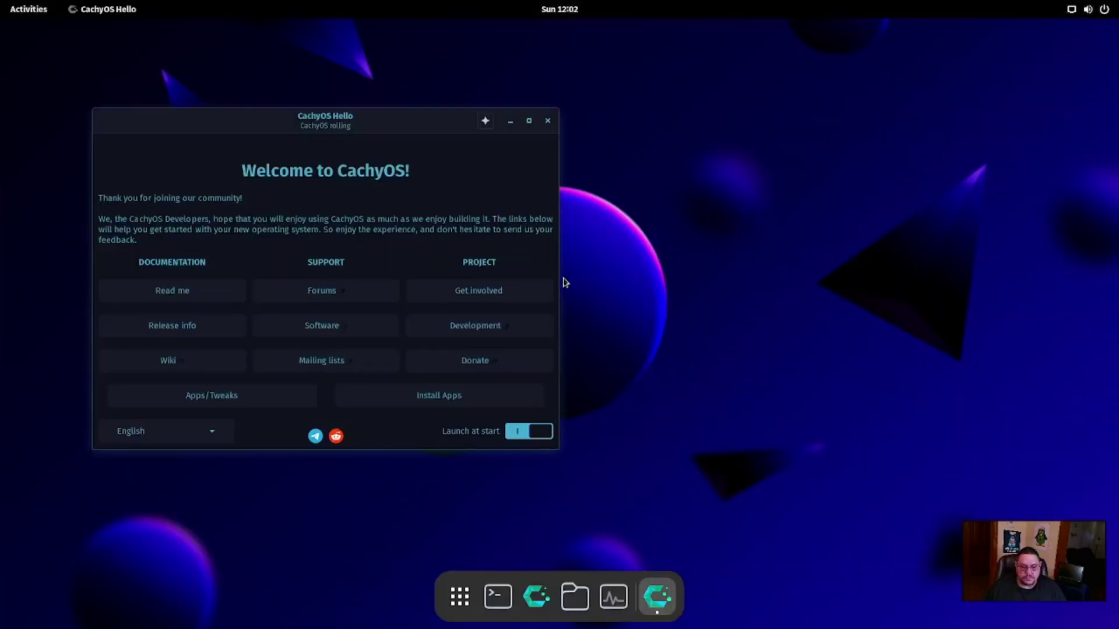
Close the CachyOS Hello window, then browse both pages of the System Tools app folder
left_click_drag(400, 131, 656, 122)
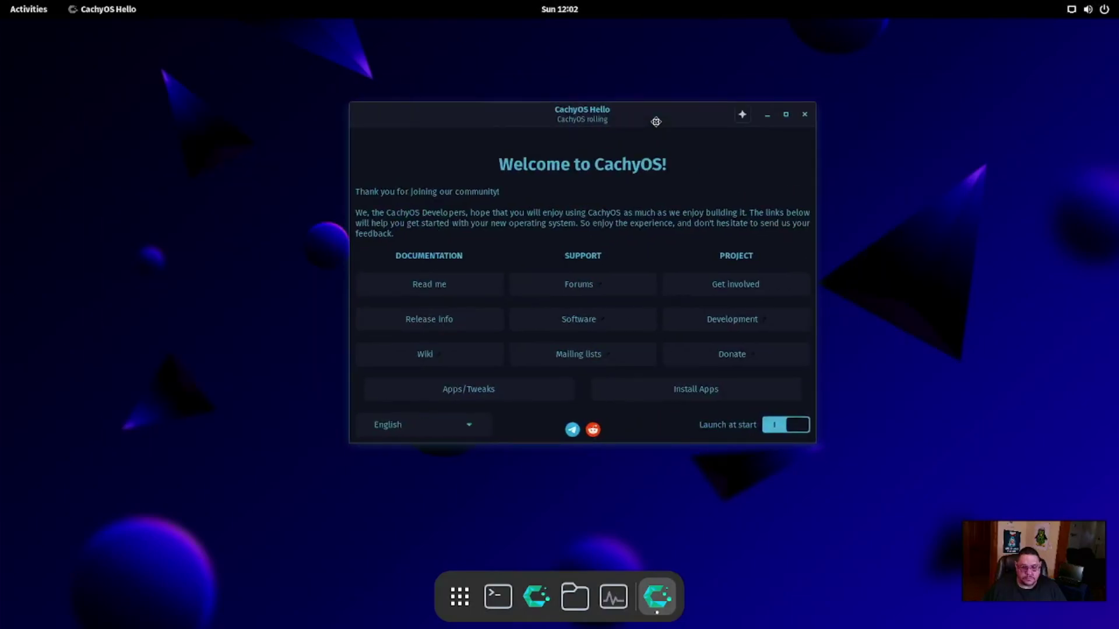
left_click(805, 116)
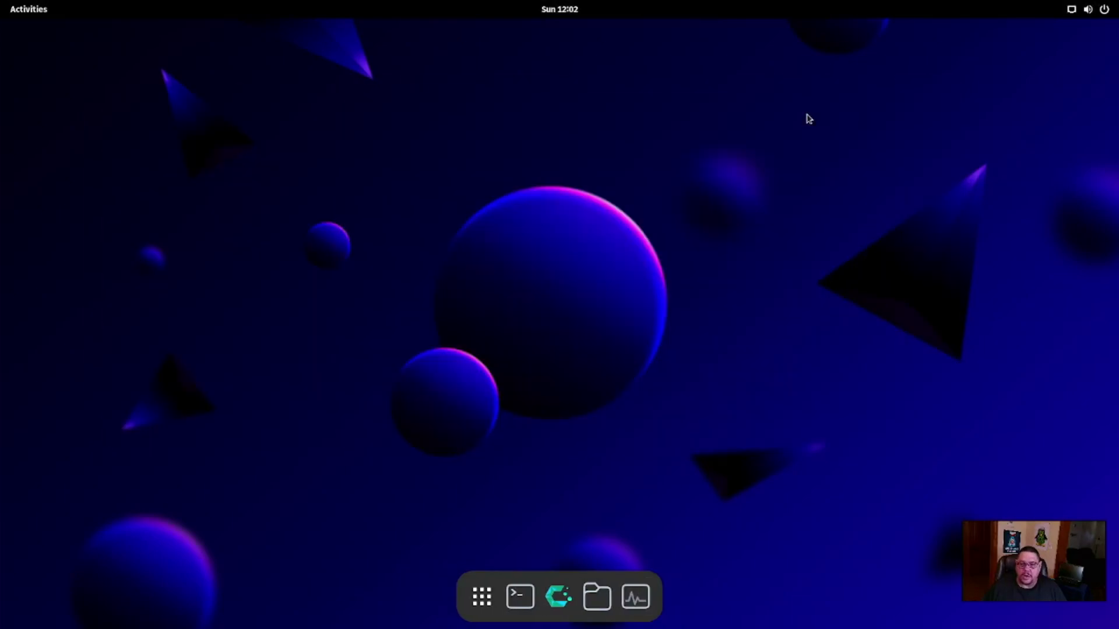
left_click(482, 598)
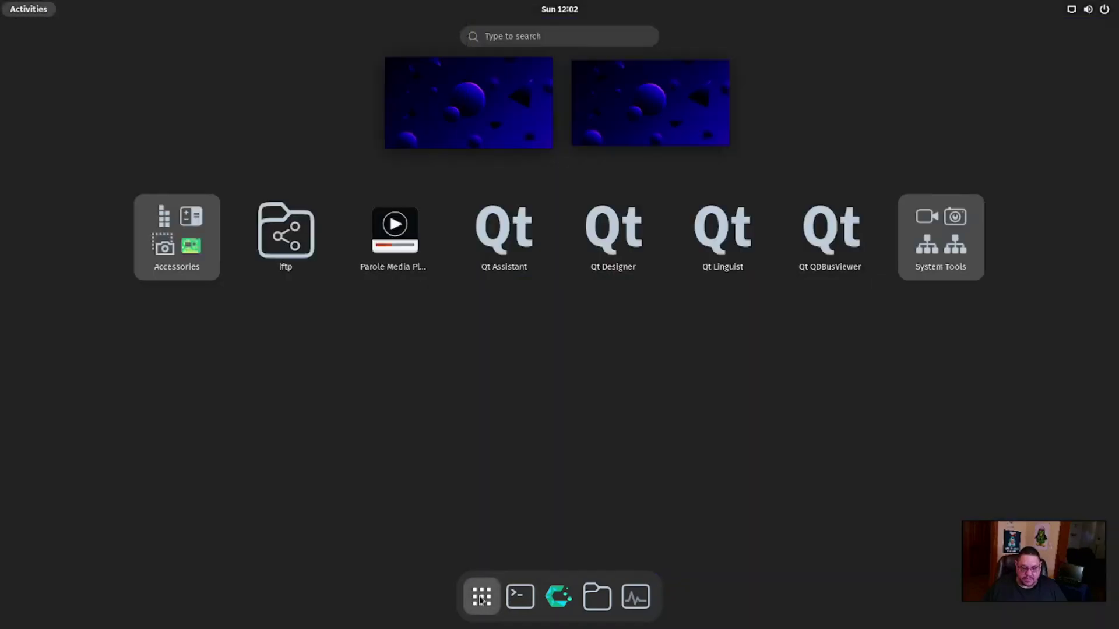
left_click(941, 245)
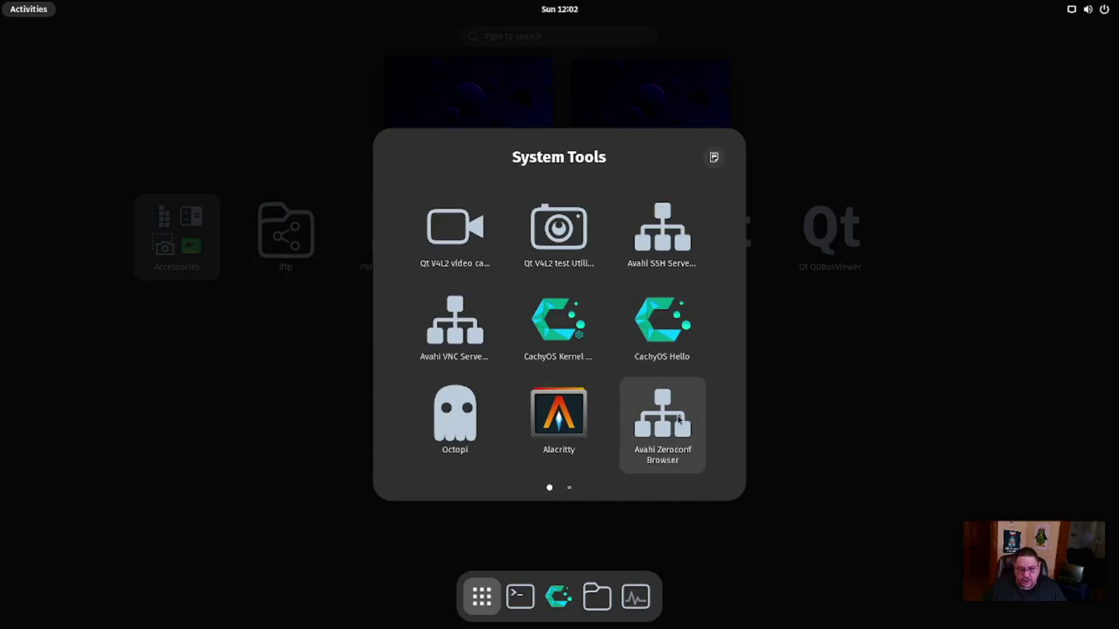
scroll(679, 420, "down", 1)
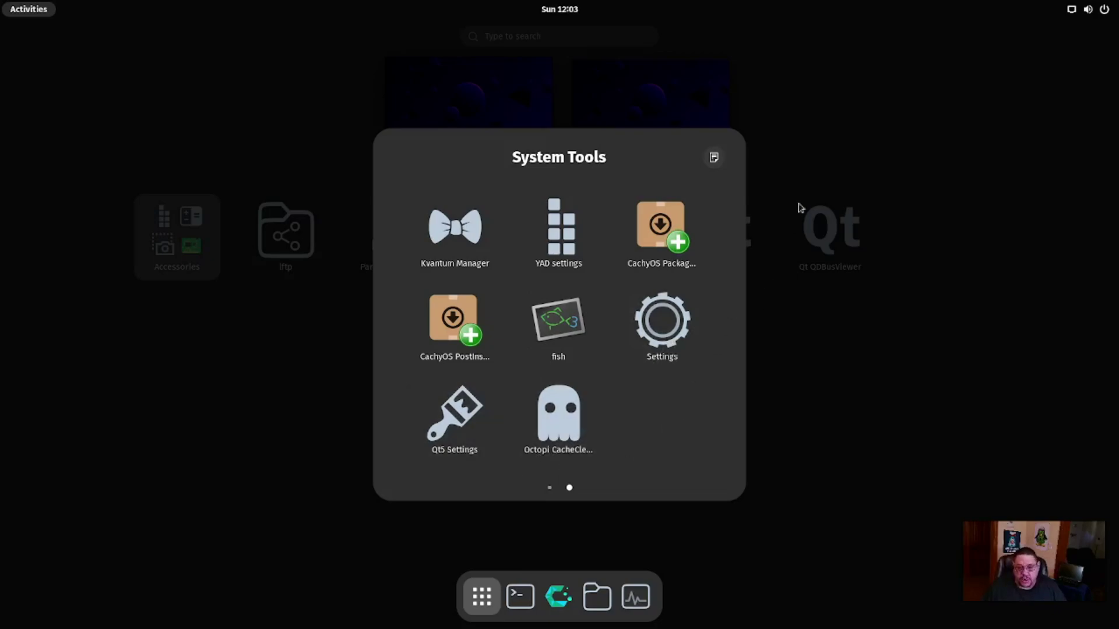
left_click(827, 165)
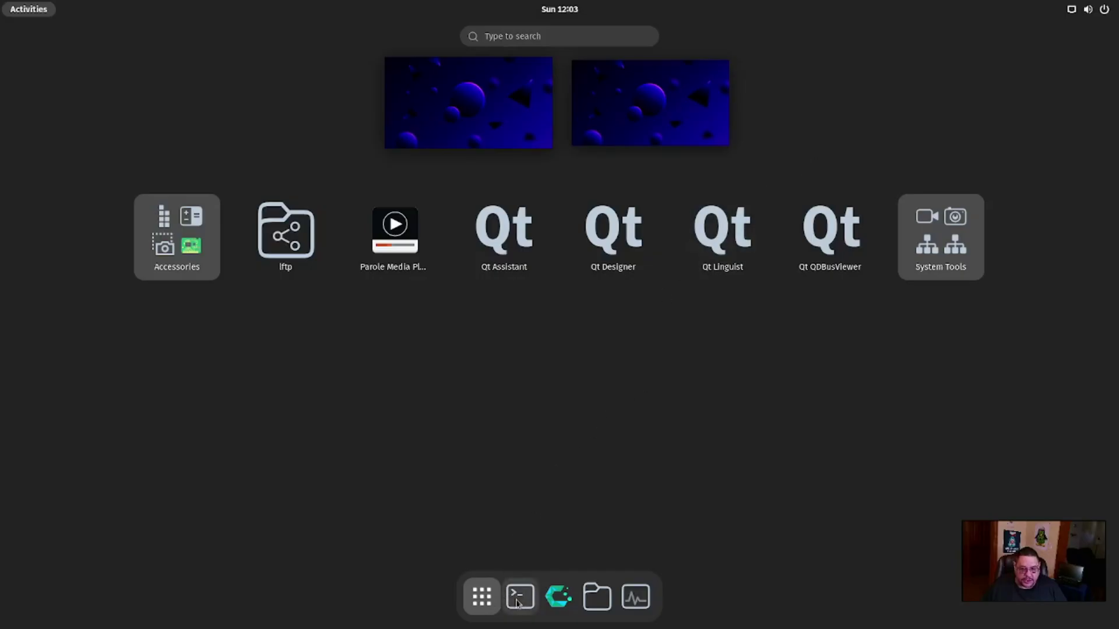
Launch Cachy Browser maximized and open its Settings page from the main menu
left_click(555, 597)
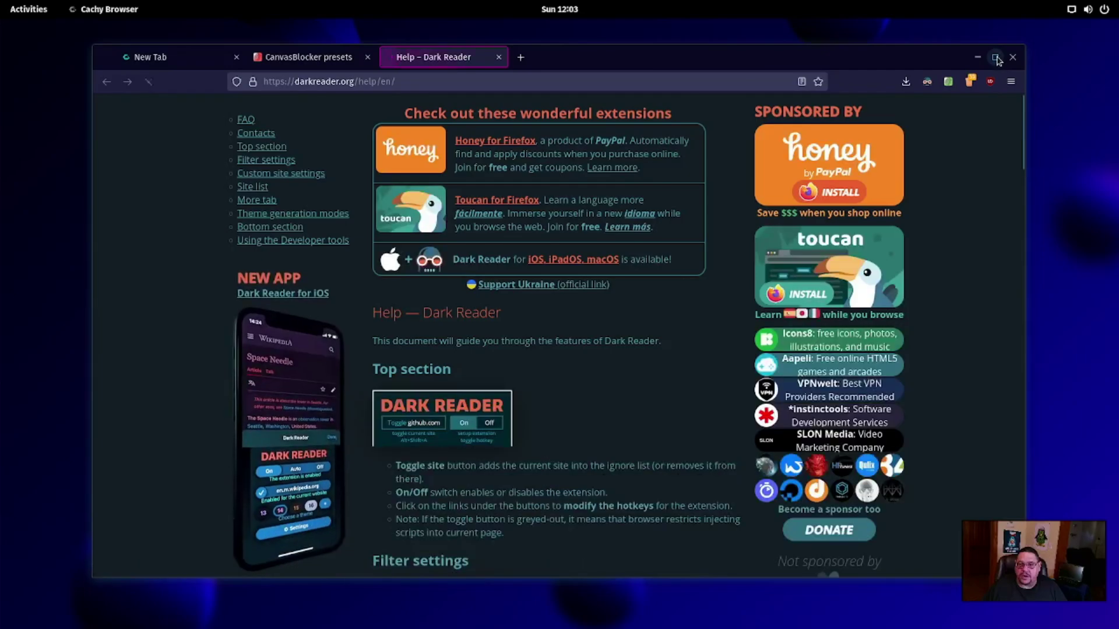
left_click(996, 59)
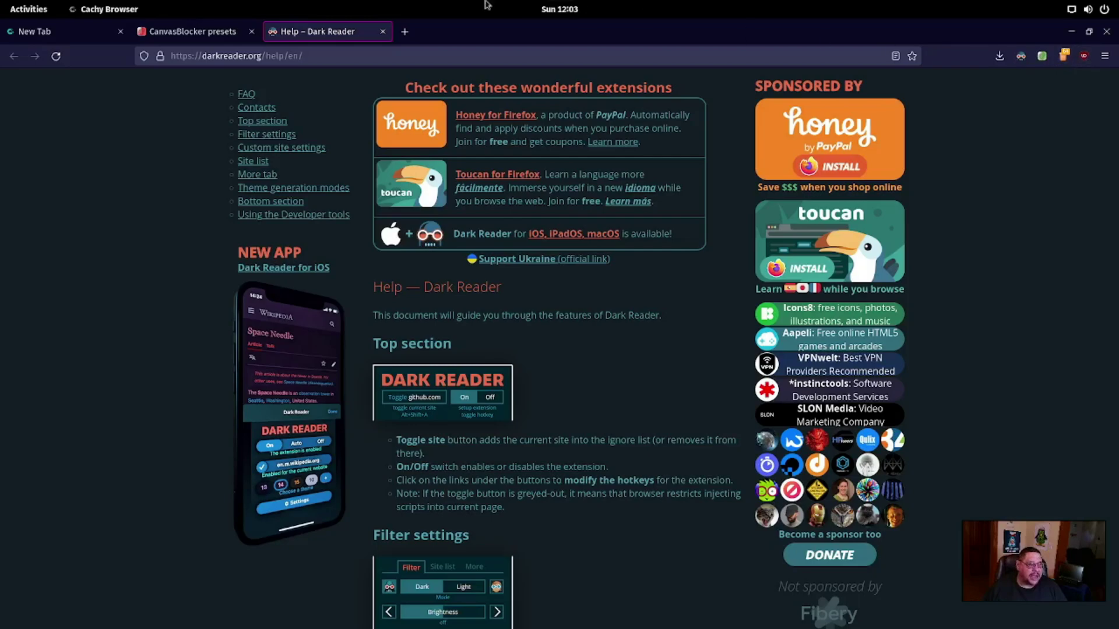
left_click(1104, 56)
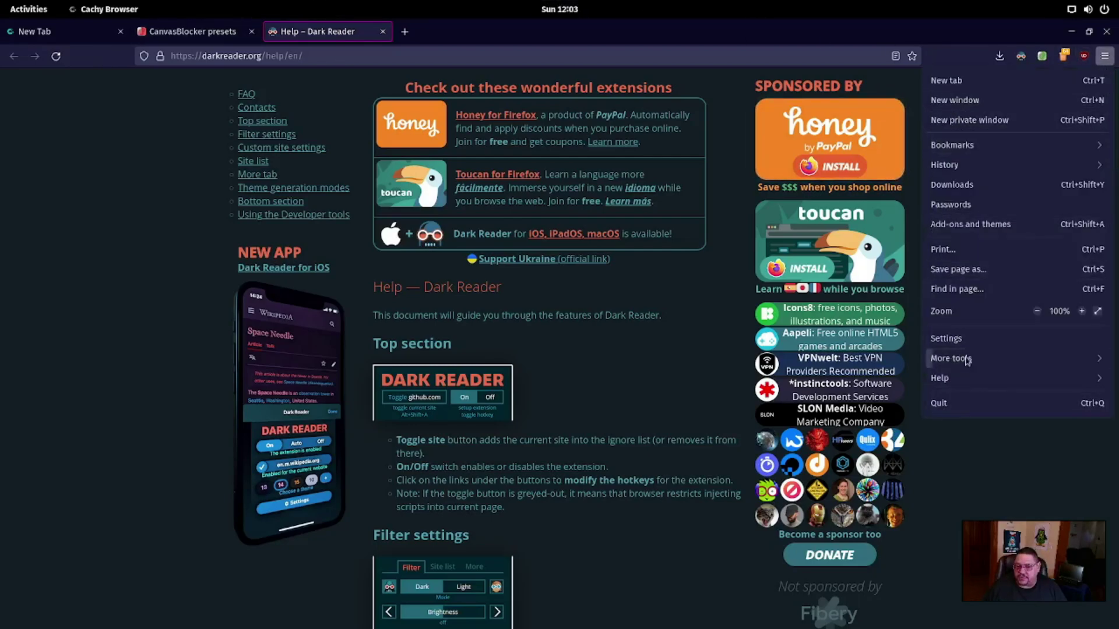
left_click(950, 338)
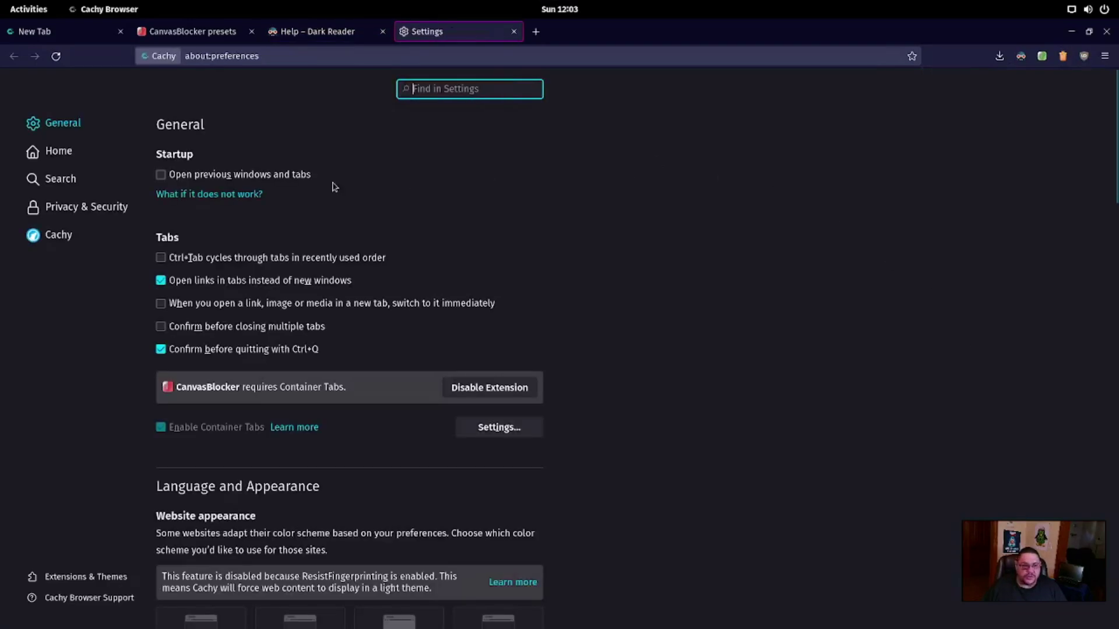
Scroll through the Privacy & Security settings, then close the browser window
left_click(116, 206)
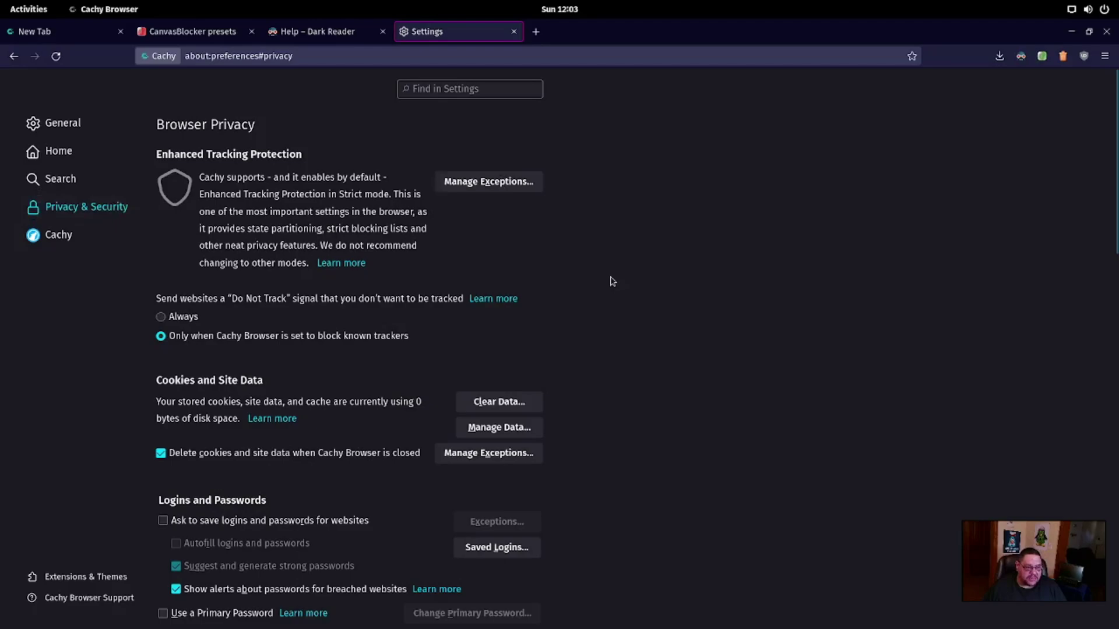
scroll(380, 297, "down", 6)
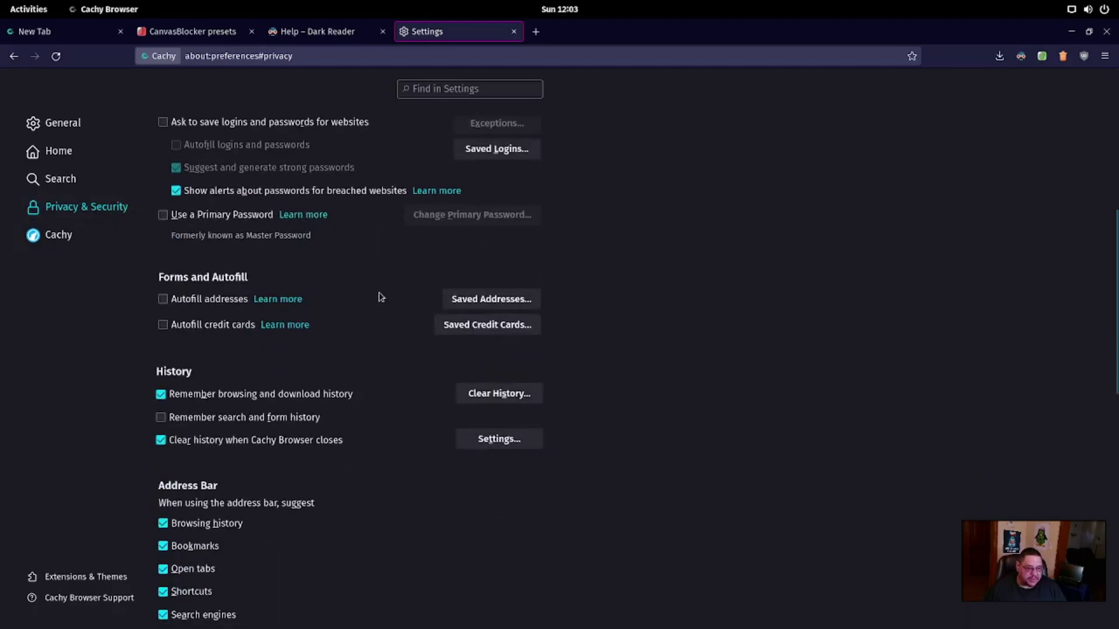
scroll(382, 297, "down", 10)
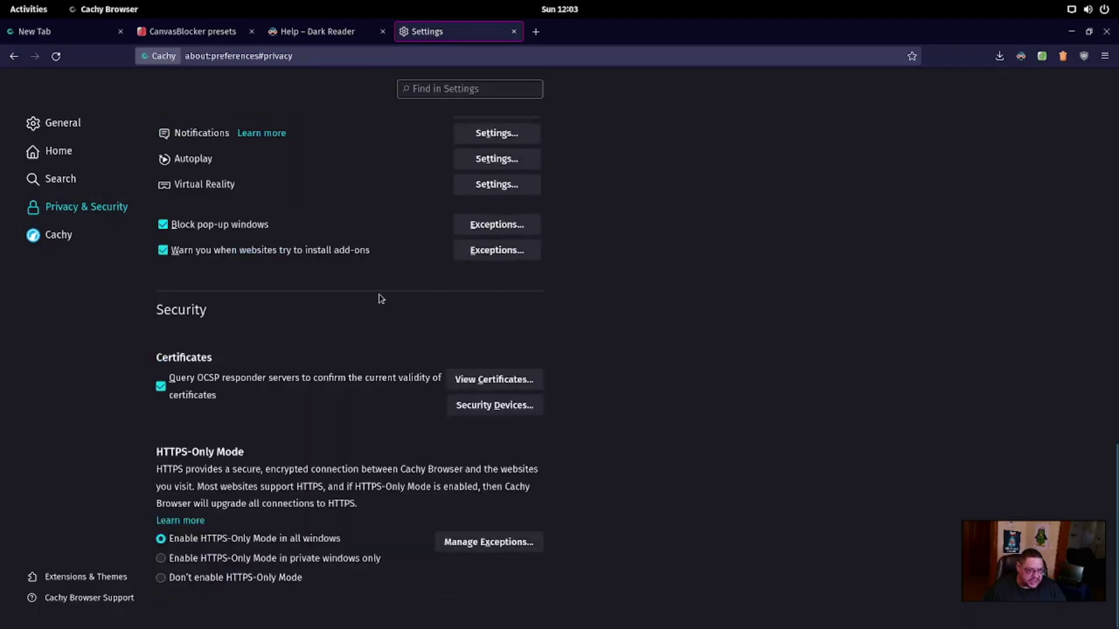
scroll(379, 297, "up", 15)
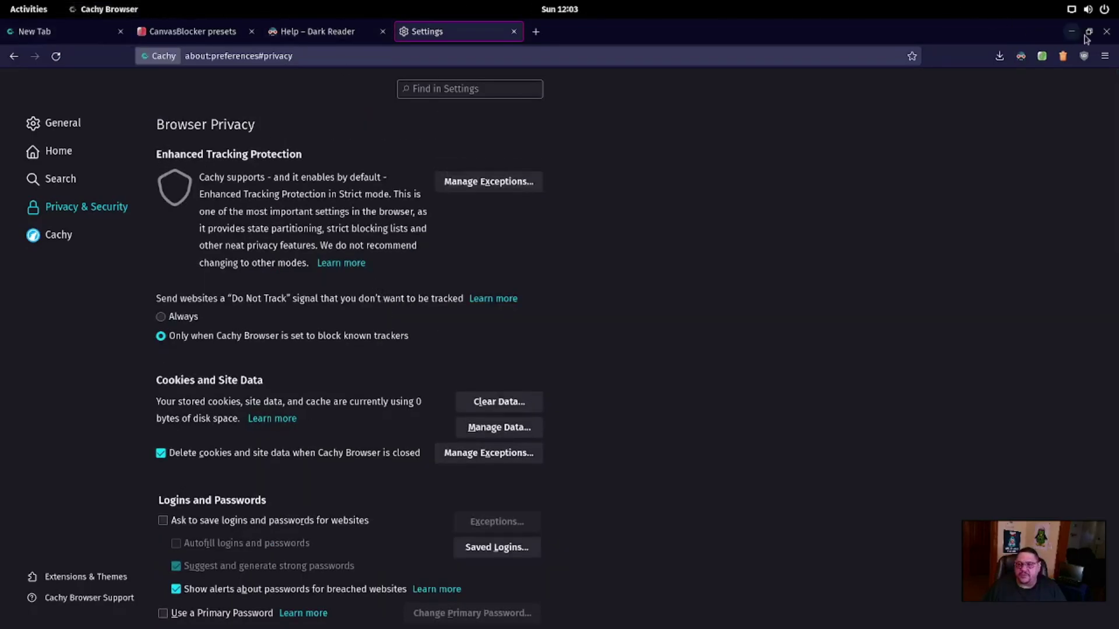
left_click(1105, 33)
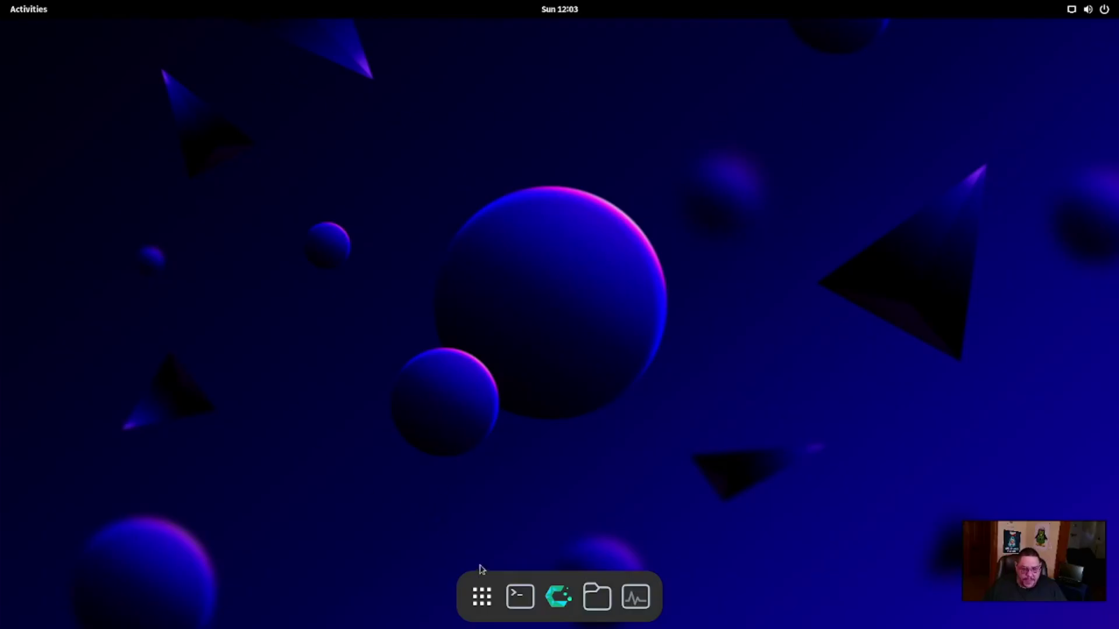
left_click(482, 597)
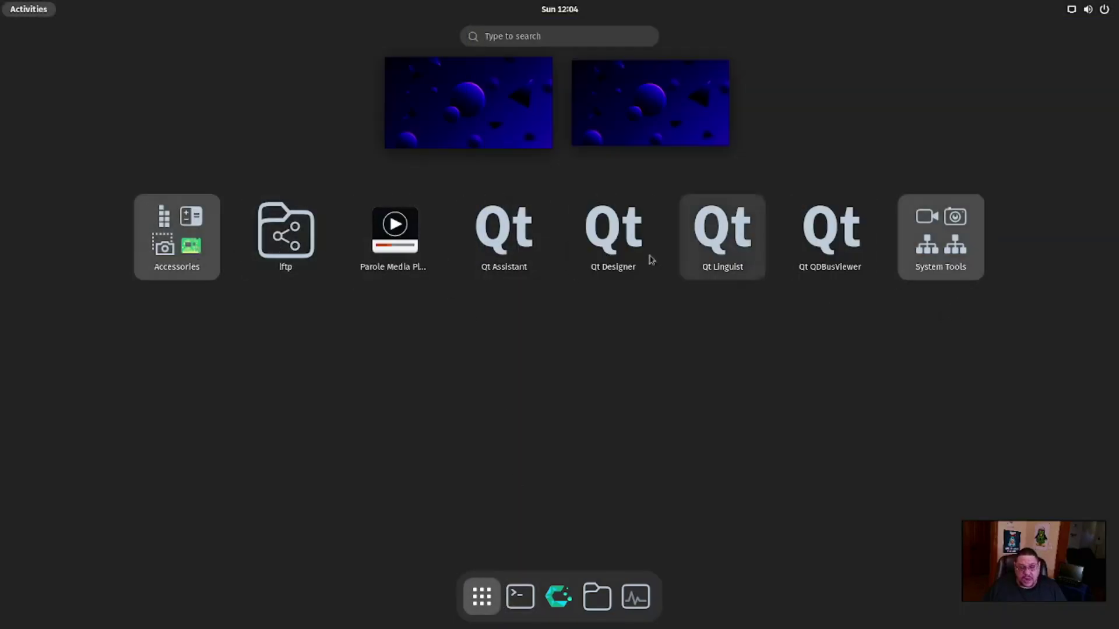
left_click(603, 601)
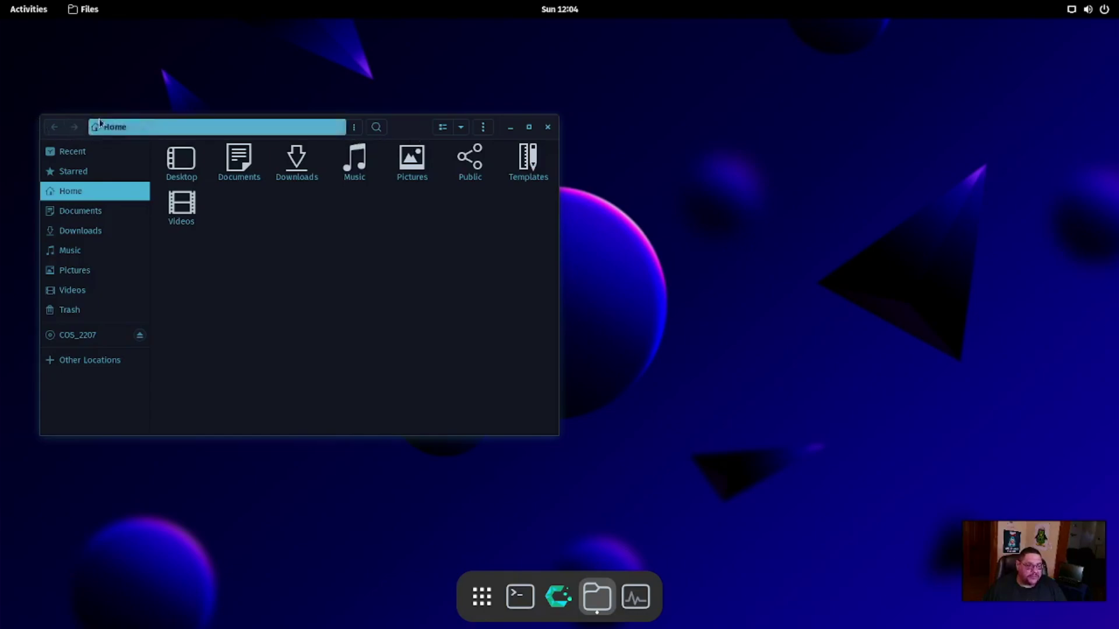
left_click_drag(88, 125, 403, 98)
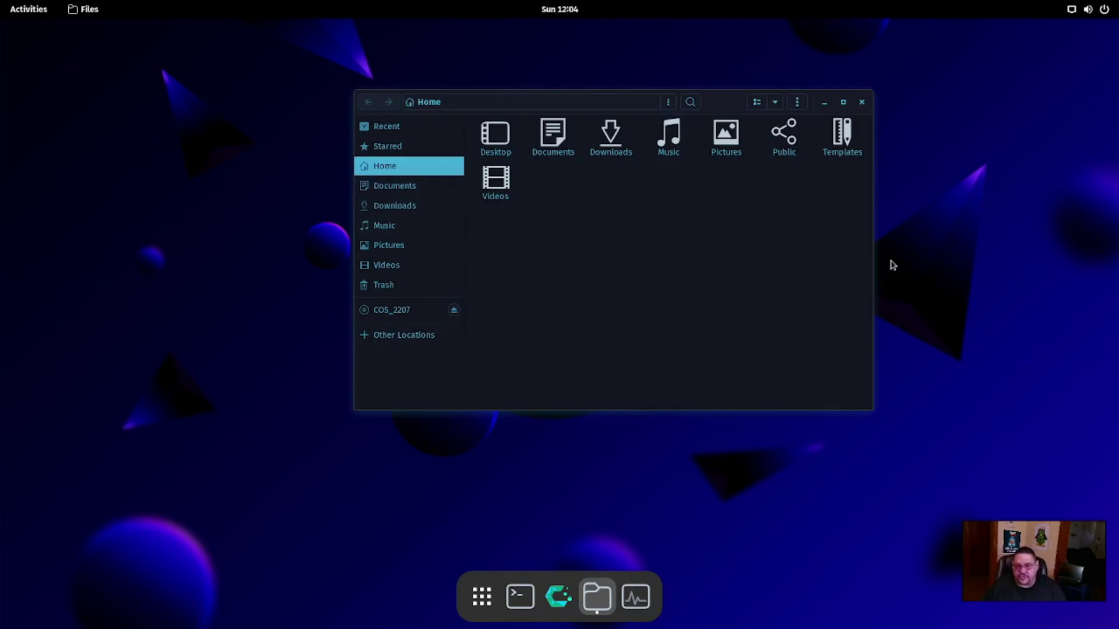
left_click(861, 103)
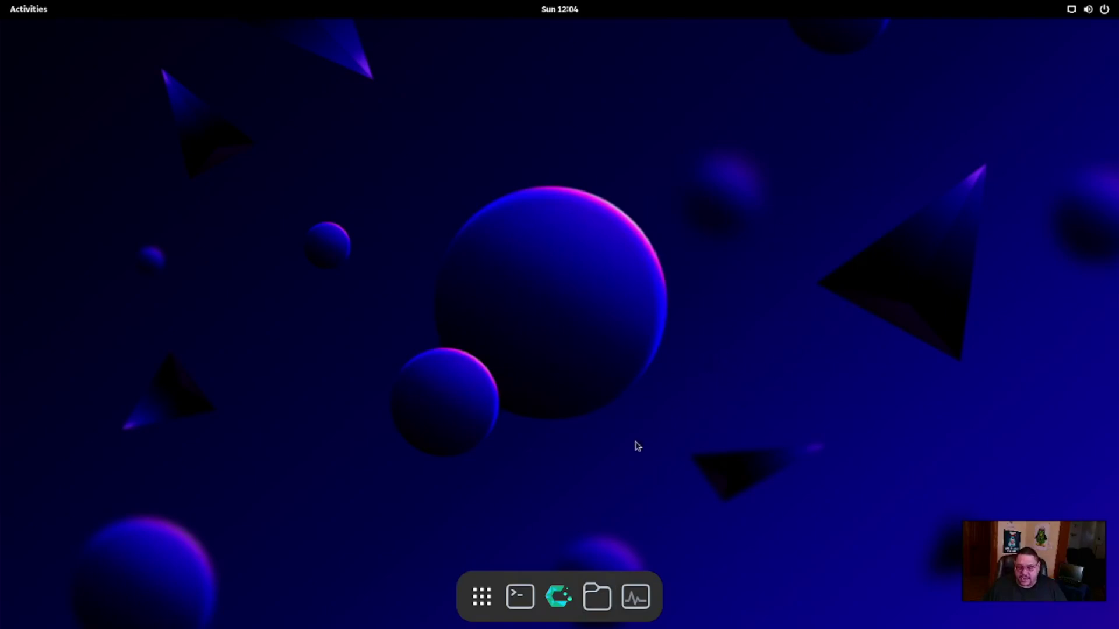